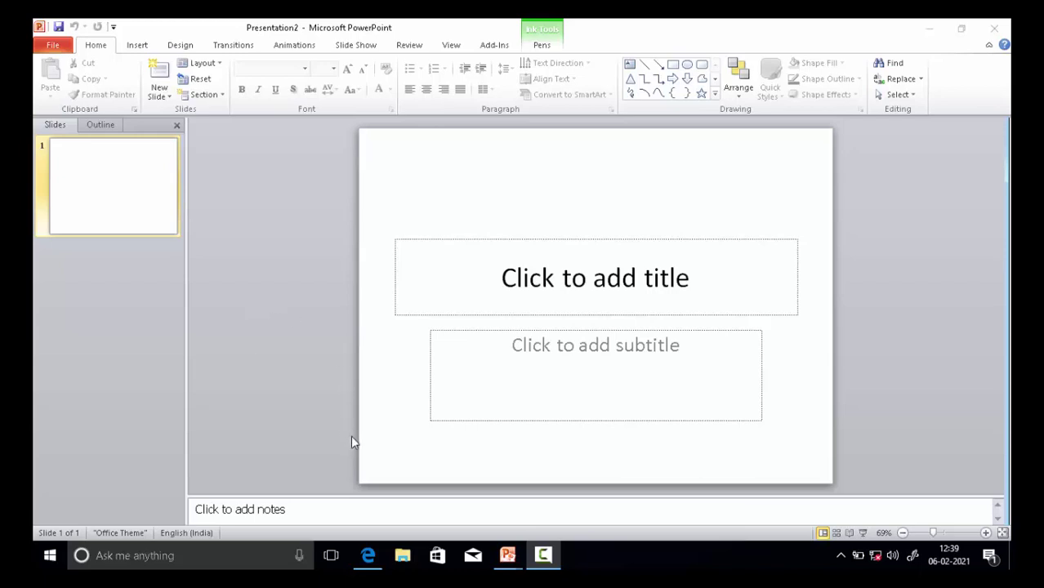
Step: Bring up the skill-test PDF instructions to review the task
left_click(367, 557)
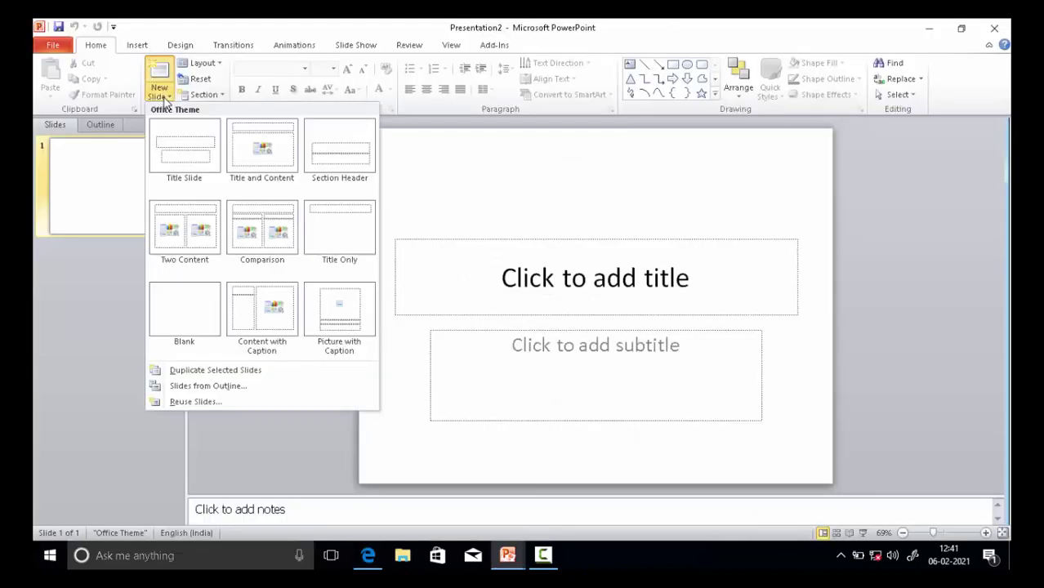
Step: Add a Title and Content slide and type its title 'Number of ESI Dispensariesand IMPs'
left_click(251, 159)
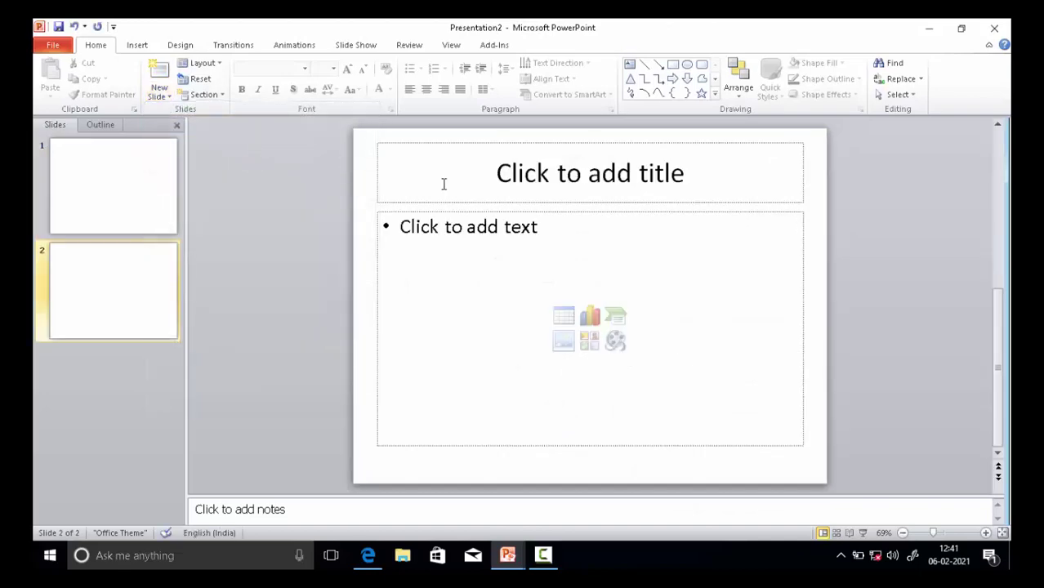
left_click(452, 192)
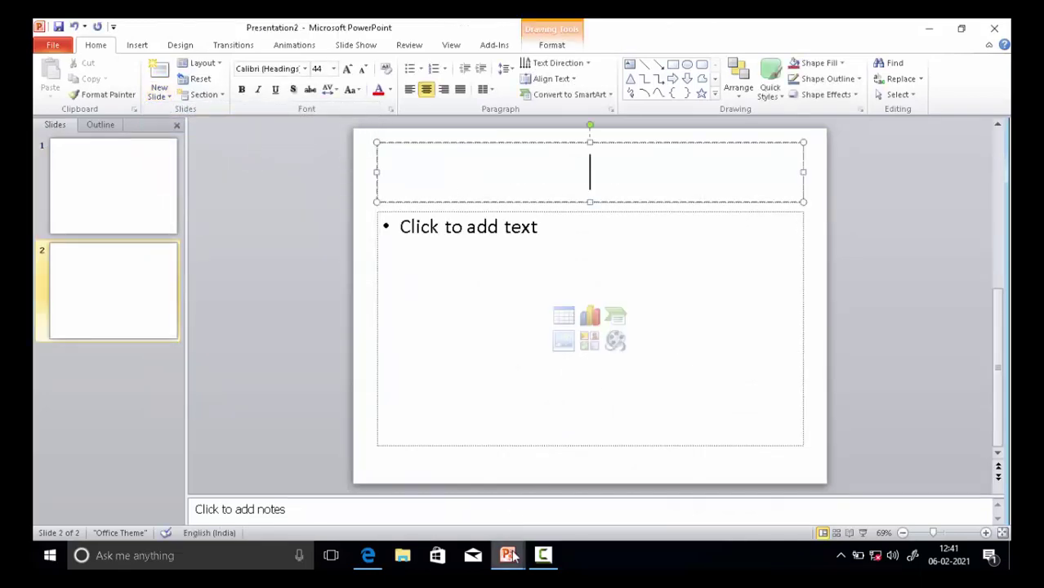
mouse_move(507, 556)
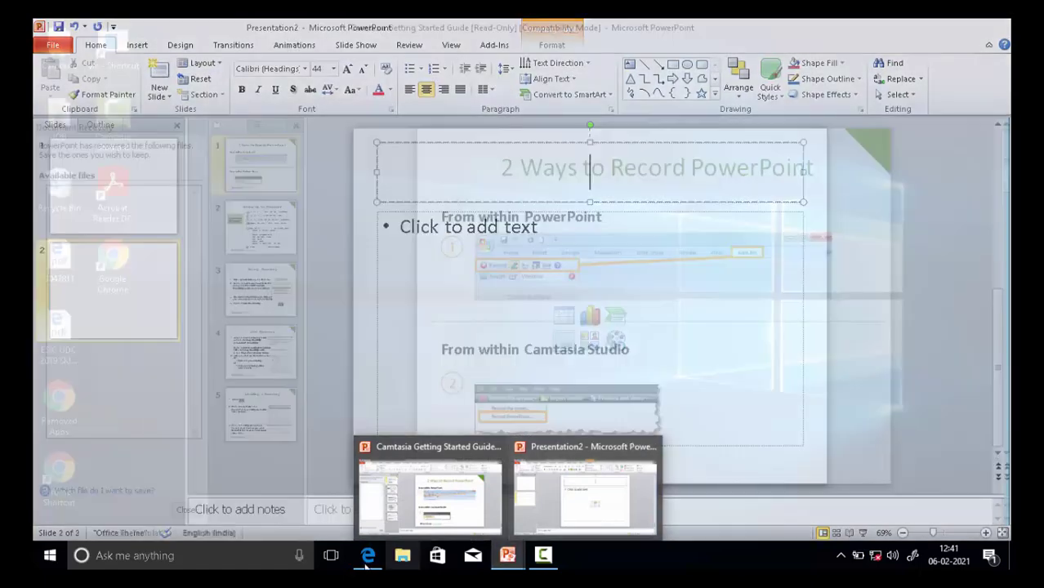
mouse_move(367, 560)
mouse_move(372, 519)
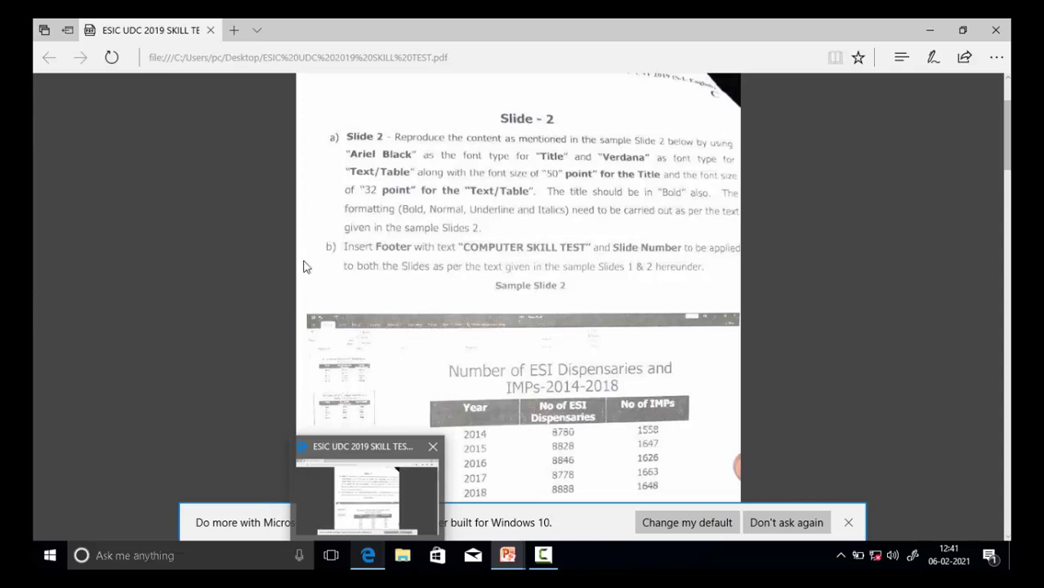
type("Nu")
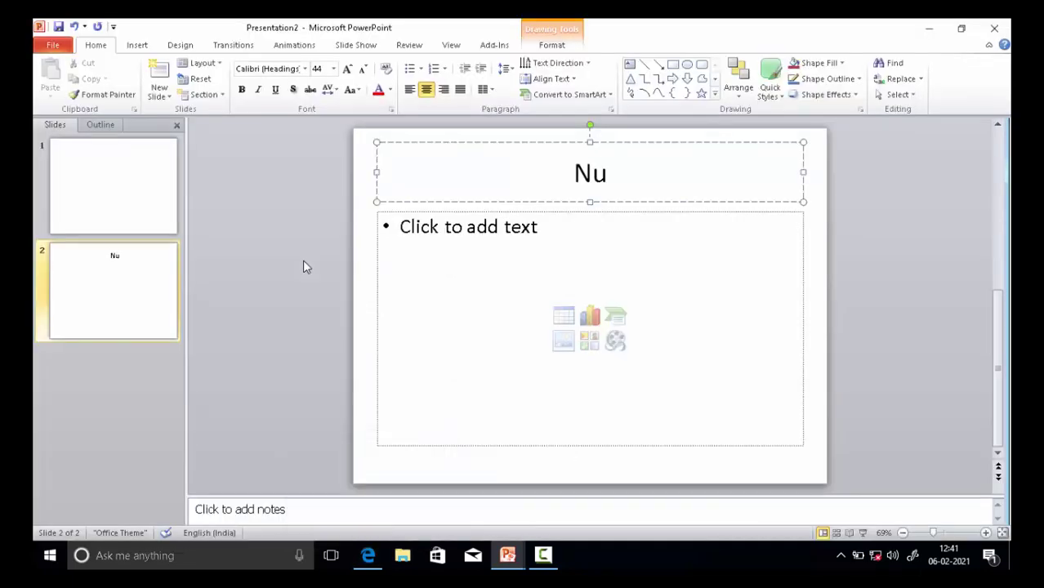
type("mber of ")
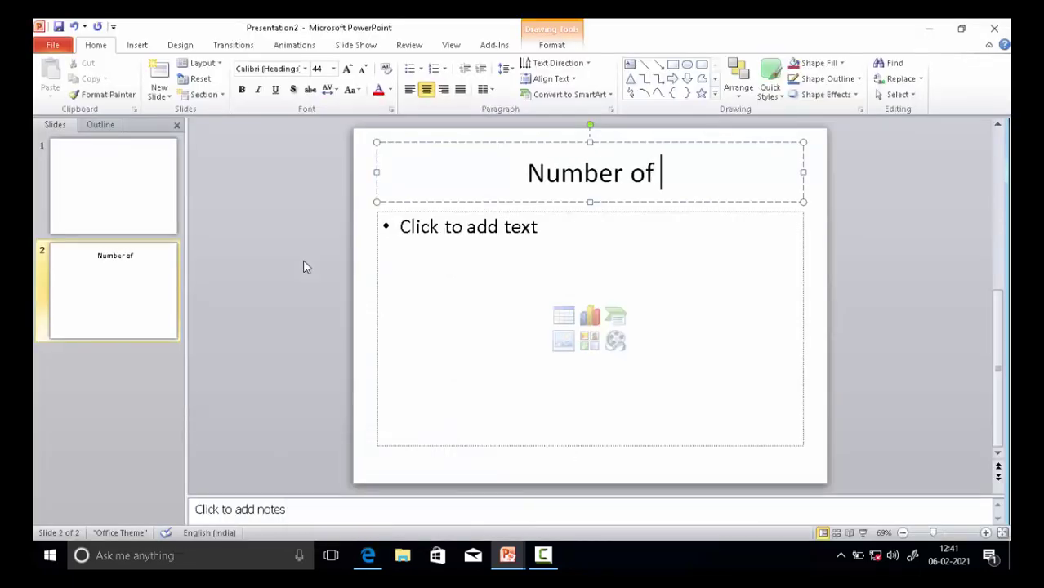
type("ESI ")
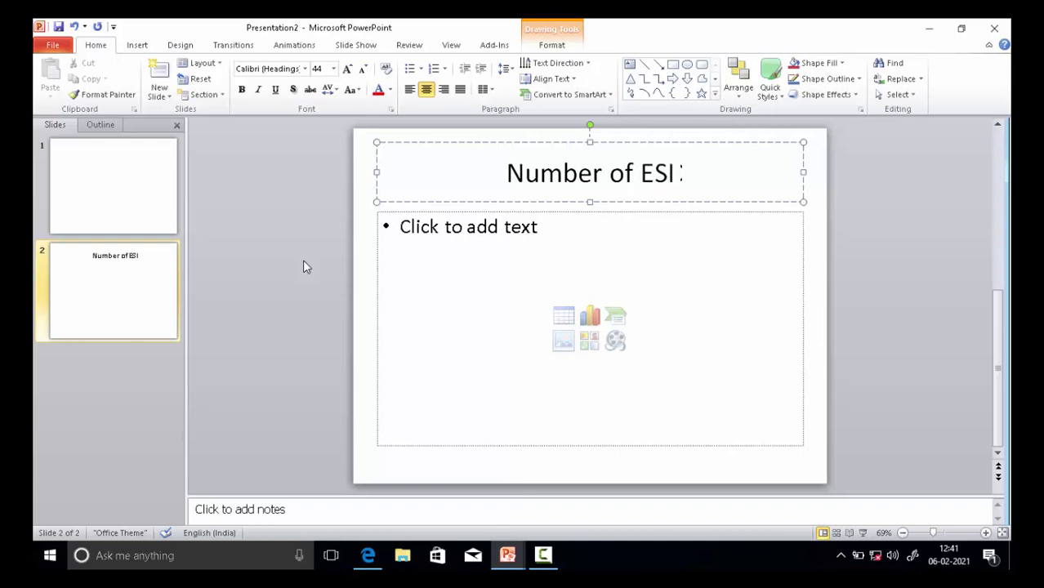
type("D")
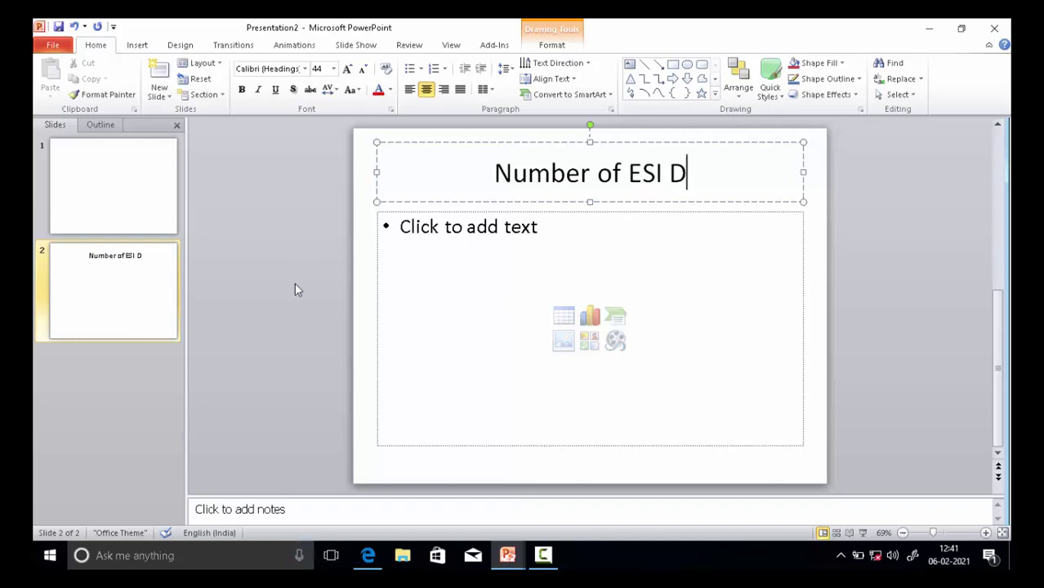
type("ispen")
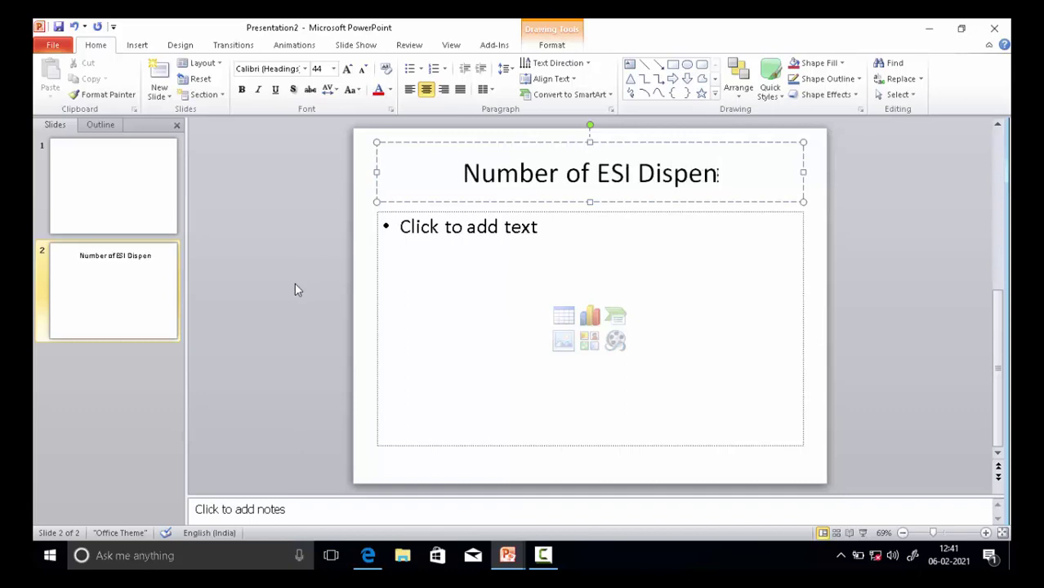
type("saries")
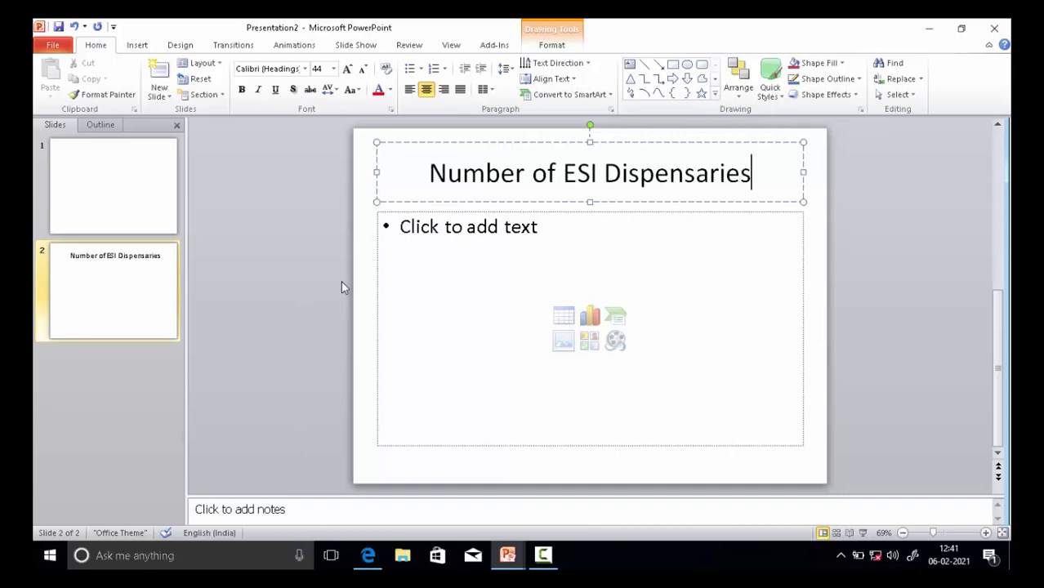
type("and IMP")
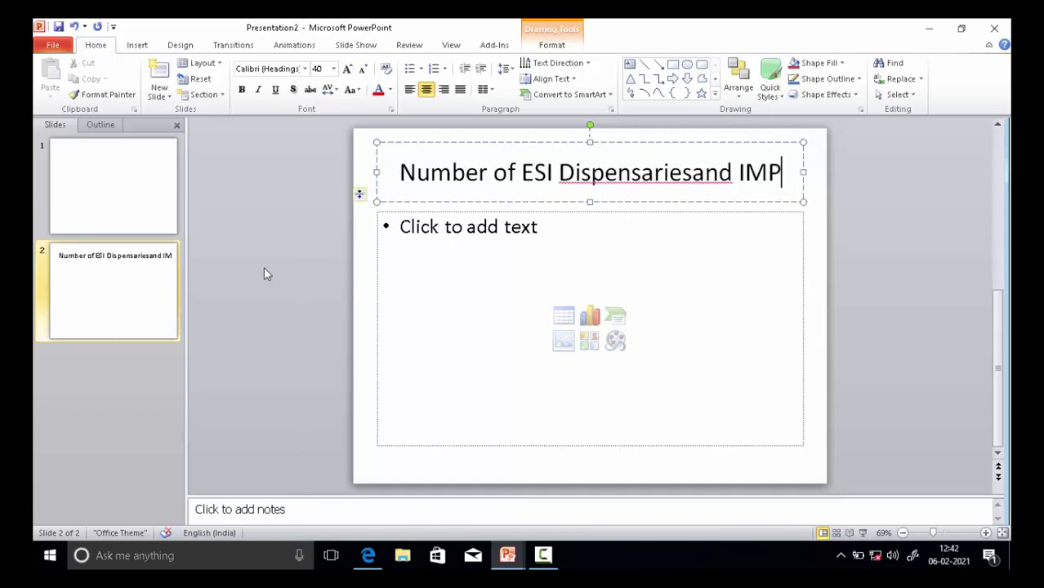
type("s")
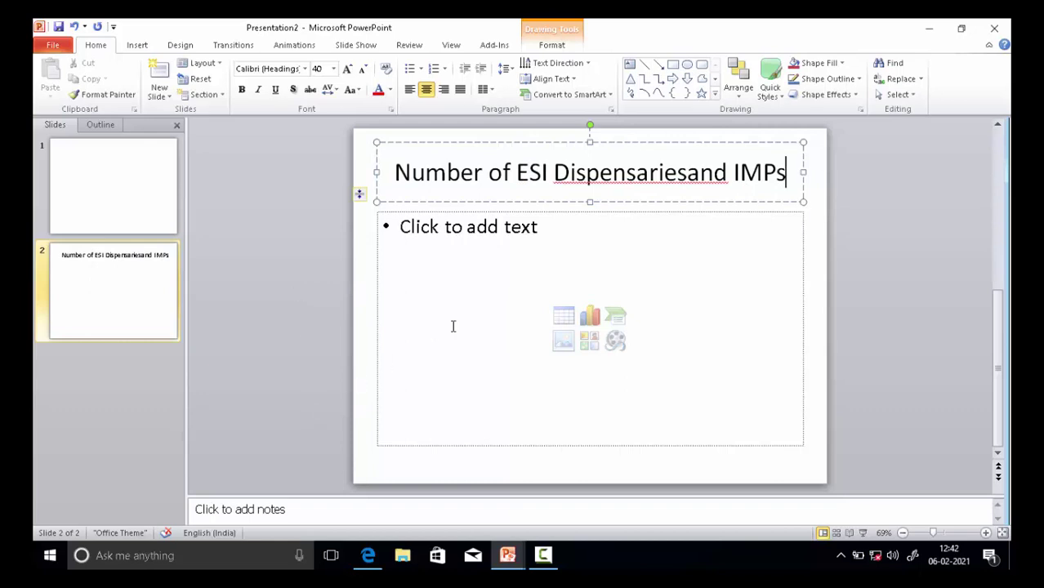
Step: Insert the missing space after 'Dispensaries' and append '-2014-2018' to the title
left_click(687, 178)
left_click(790, 176)
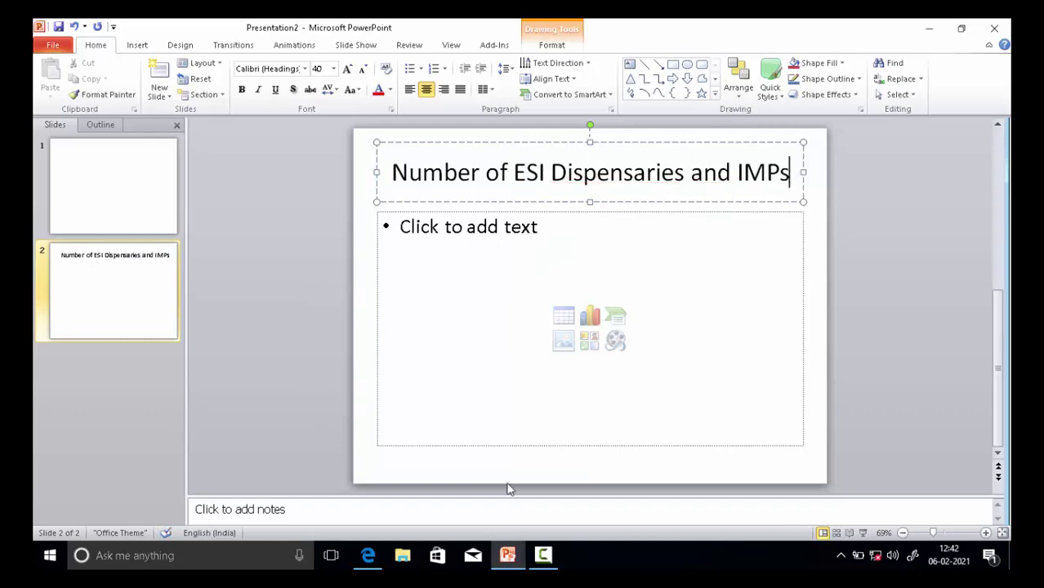
type("-")
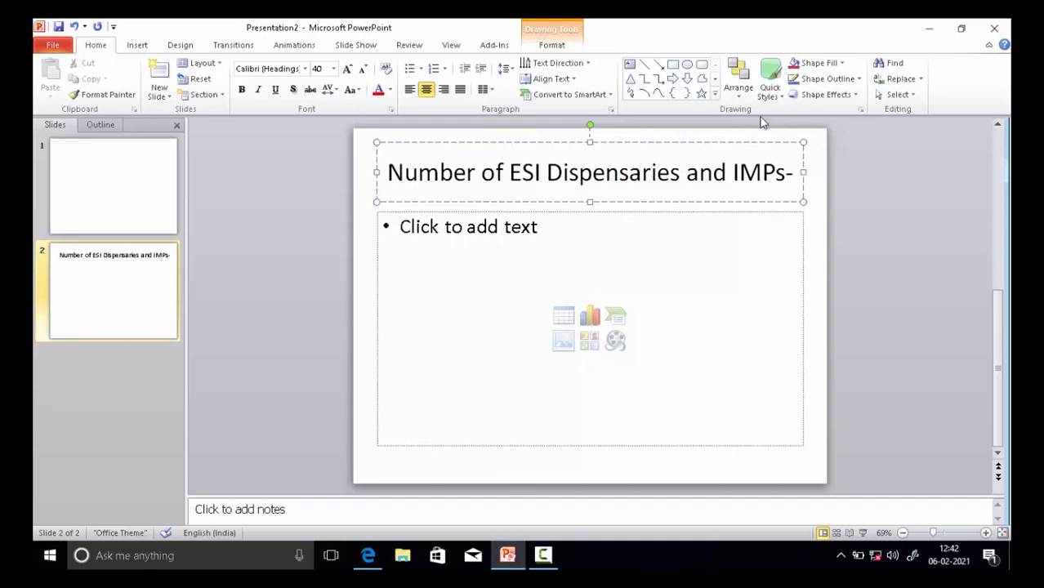
type("201")
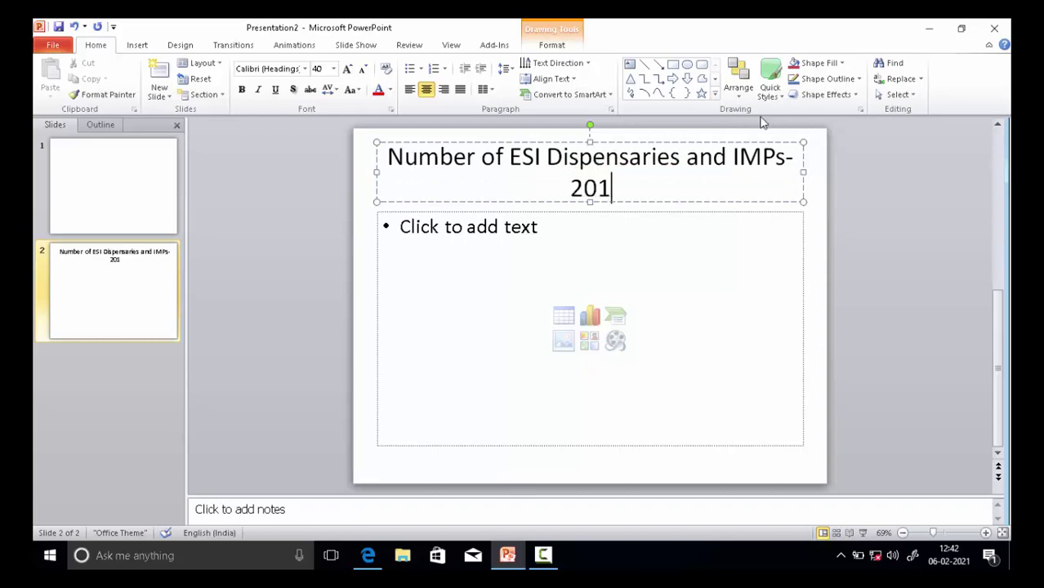
type("4-2")
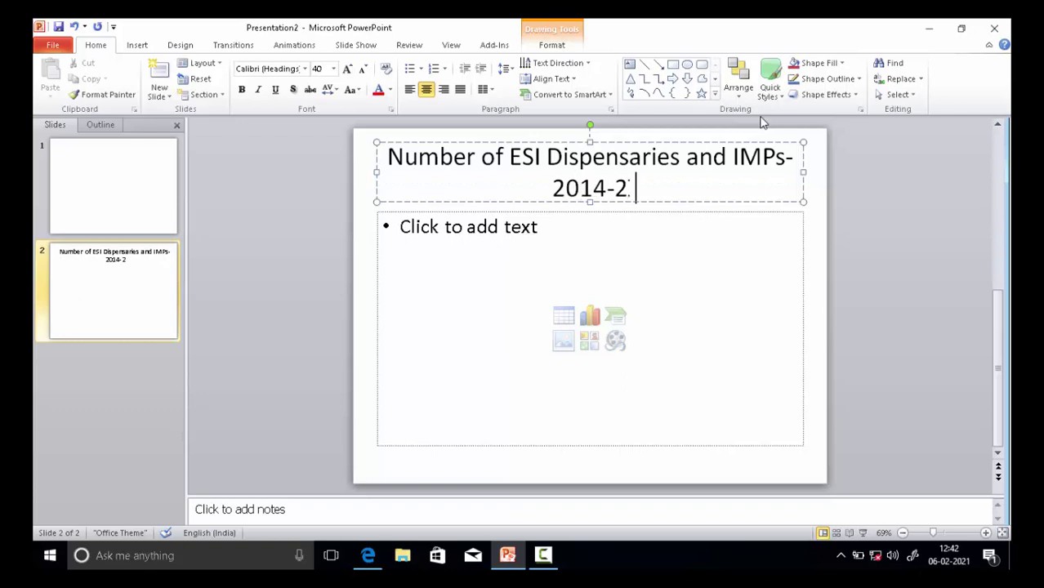
type("018")
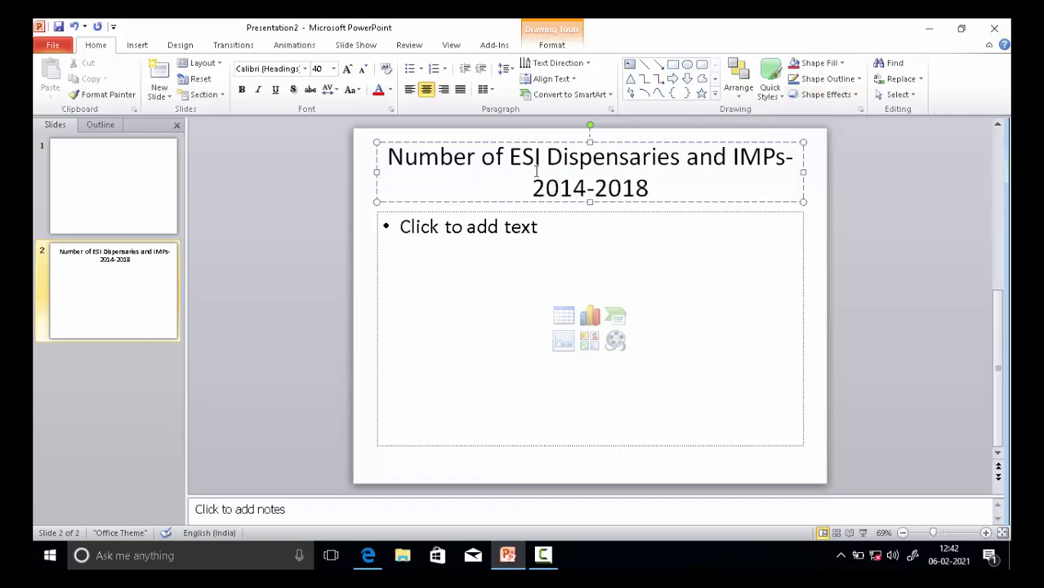
Step: After checking the PDF, format the whole slide 2 title as Arial Black, 50 point
mouse_move(372, 554)
left_click(379, 532)
left_click_drag(658, 189, 388, 159)
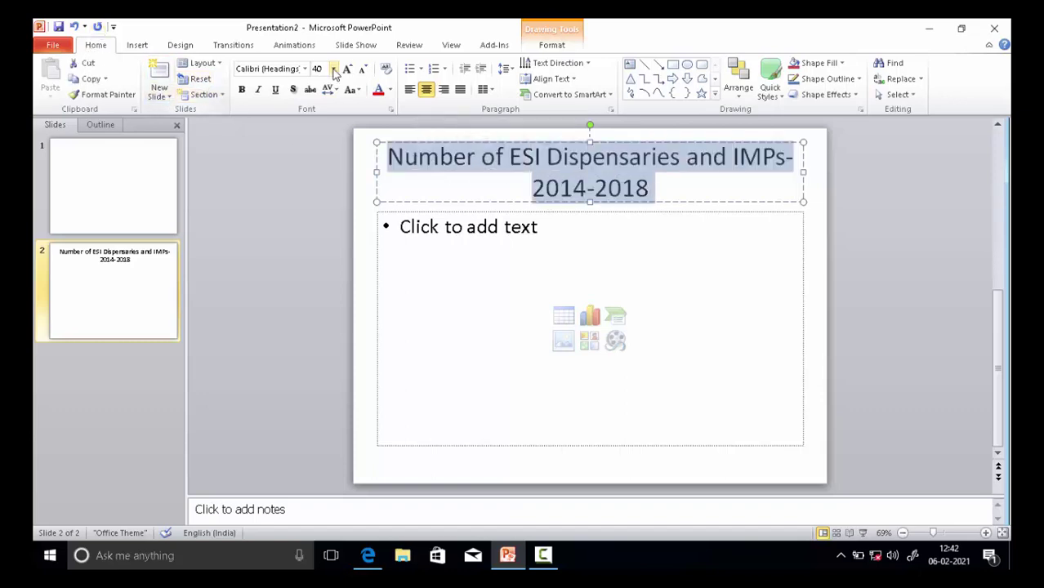
left_click(308, 71)
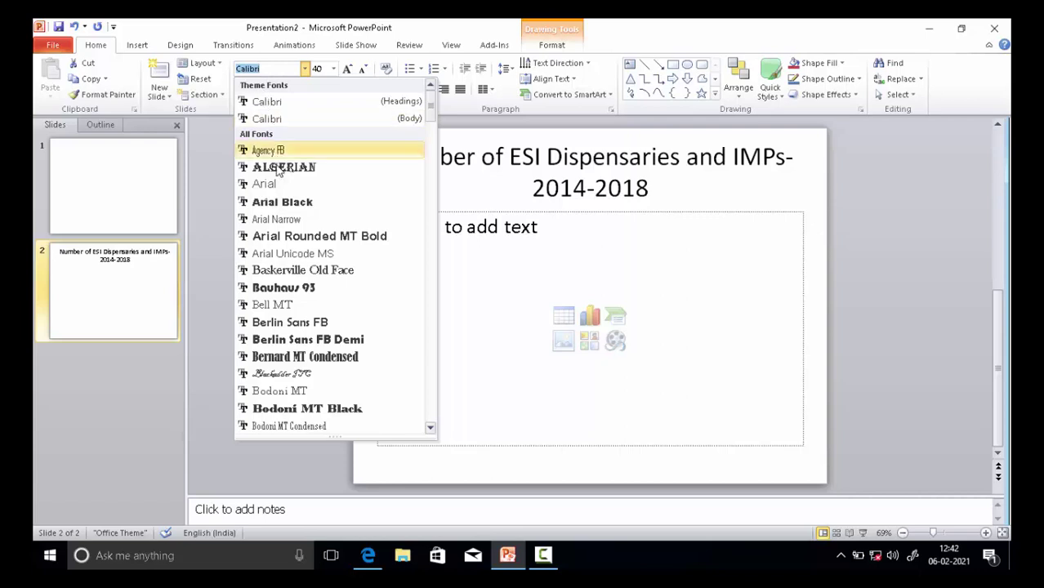
left_click(277, 208)
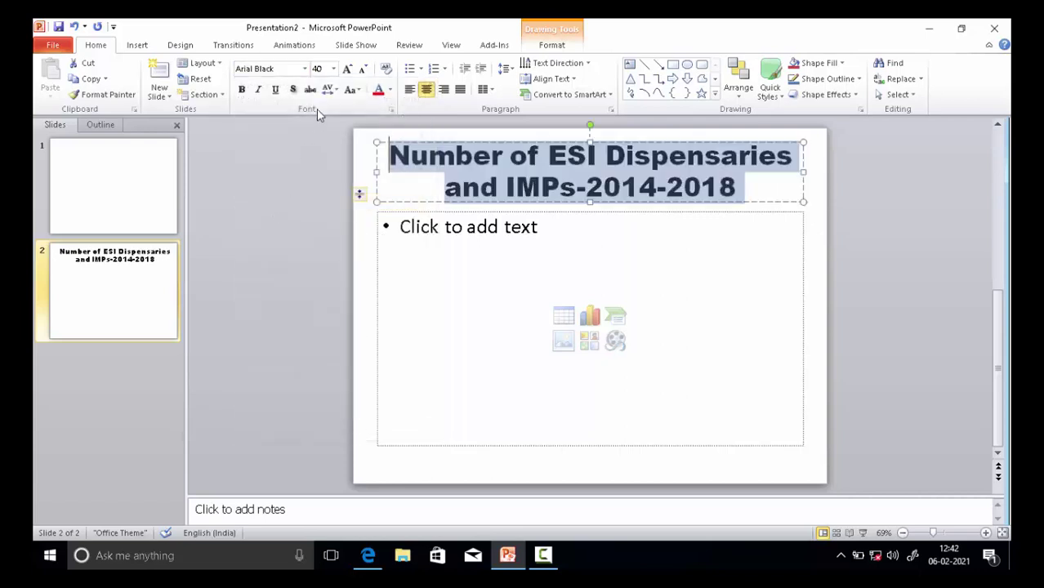
left_click(333, 69)
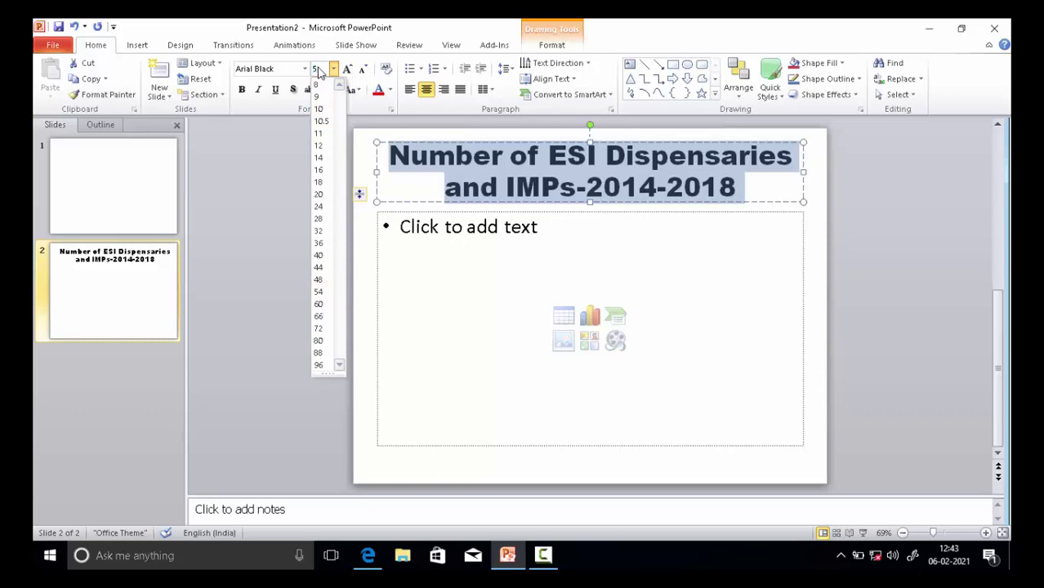
type("0")
key("Return")
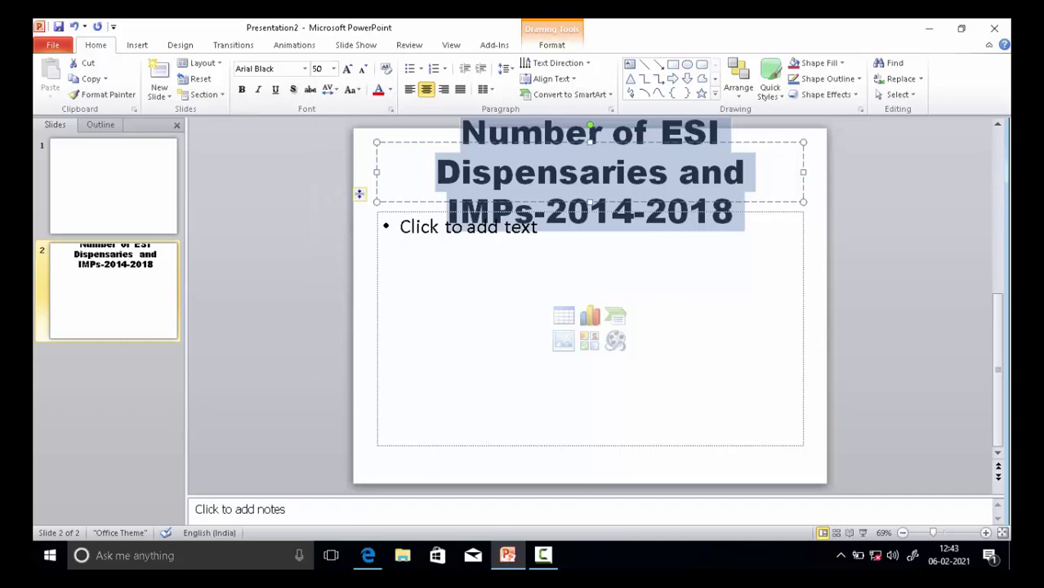
mouse_move(369, 562)
mouse_move(365, 510)
Step: Widen the title box on both the left and right sides
left_click(378, 172)
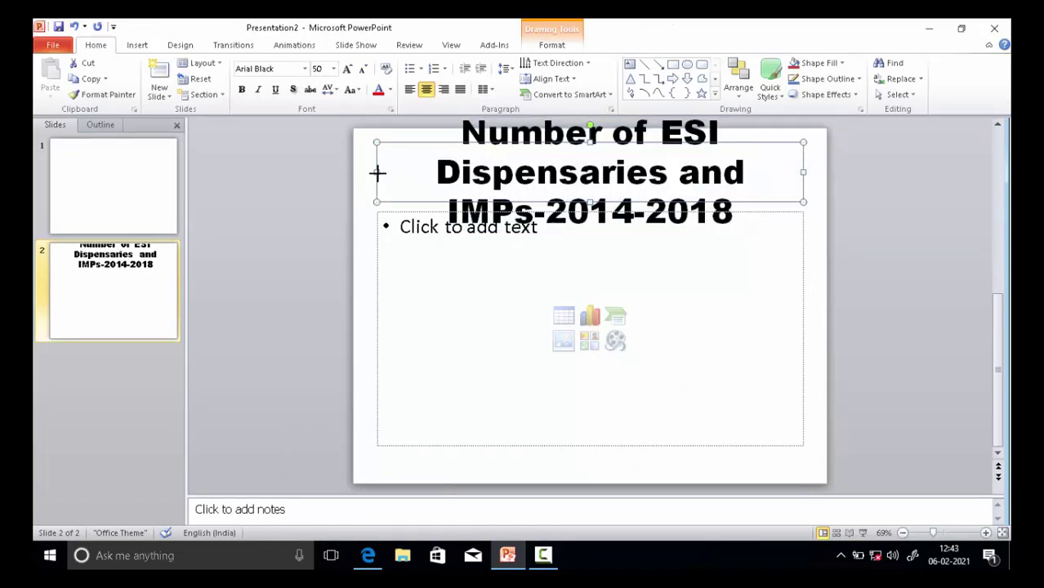
left_click_drag(377, 172, 332, 173)
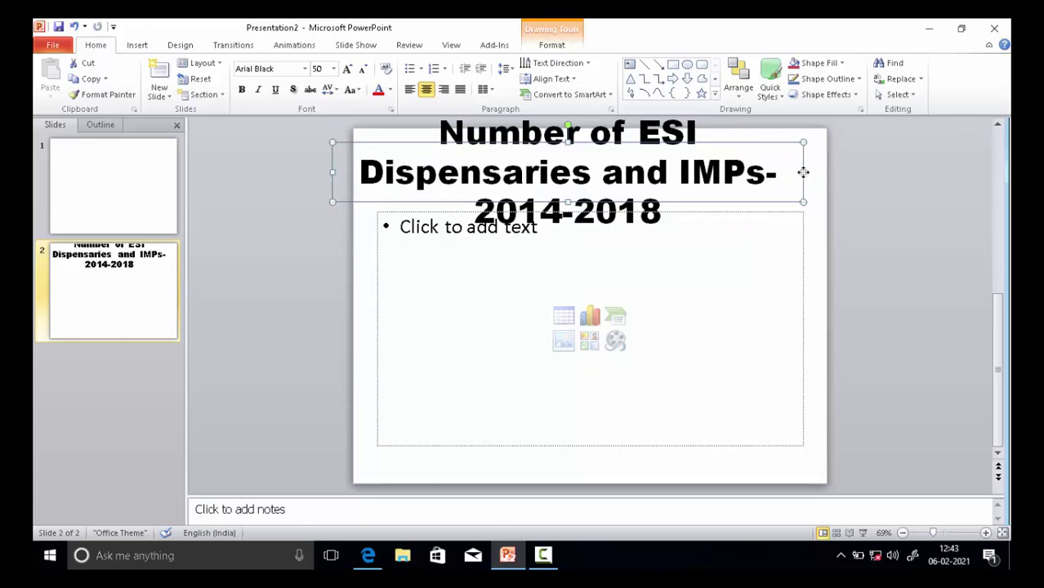
left_click_drag(803, 172, 834, 171)
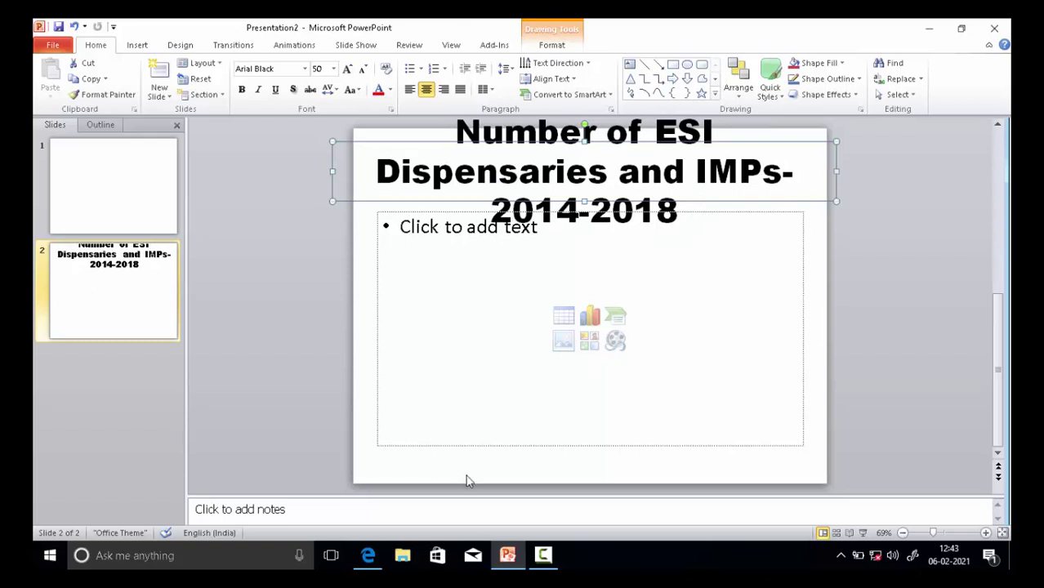
Step: Cut the empty content placeholder from slide 2
left_click(679, 219)
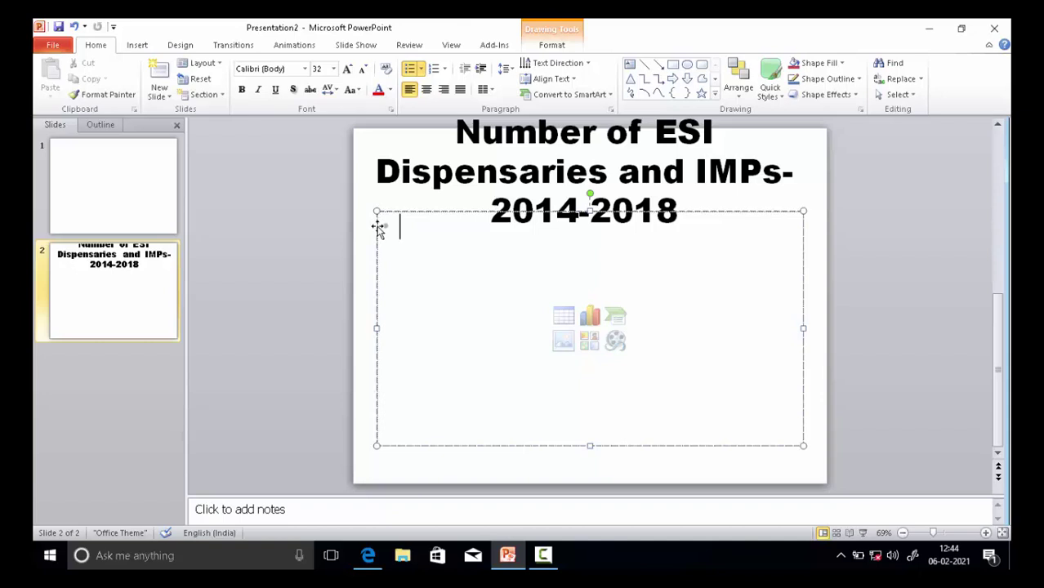
right_click(378, 230)
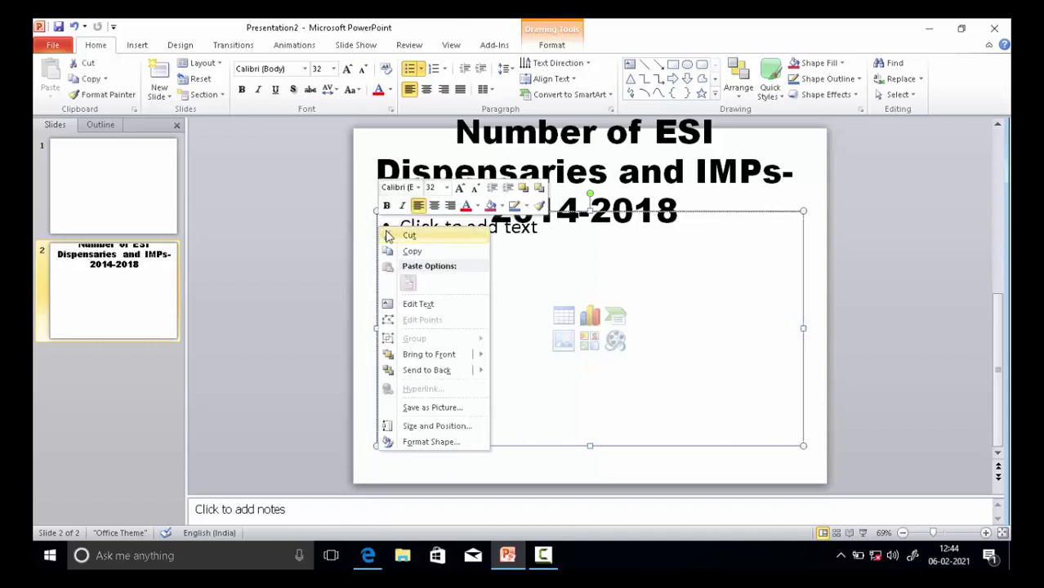
left_click(390, 236)
Step: Stretch the title box wider and taller so the title wraps onto two lines
left_click(678, 210)
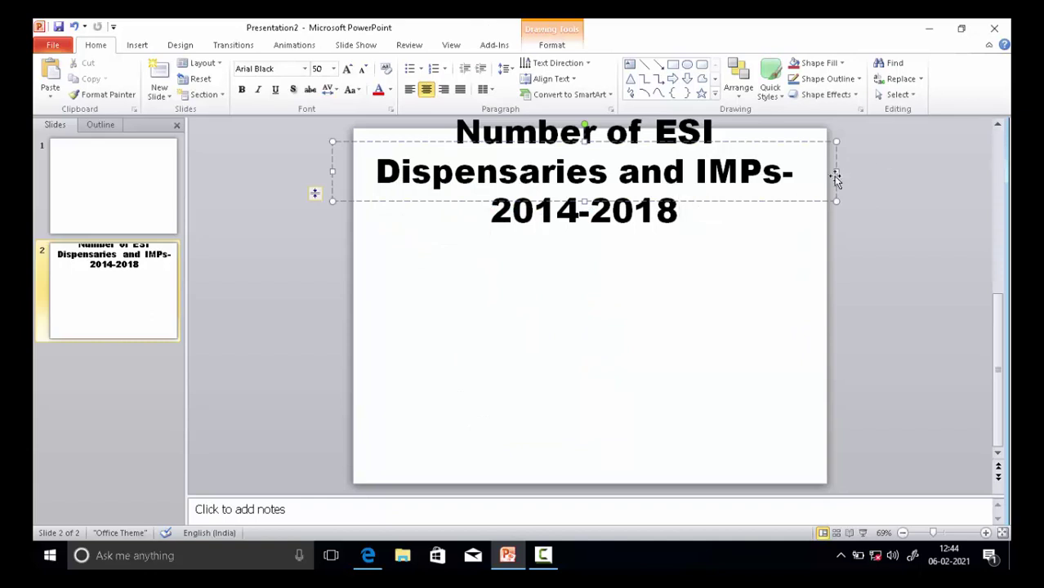
left_click(837, 172)
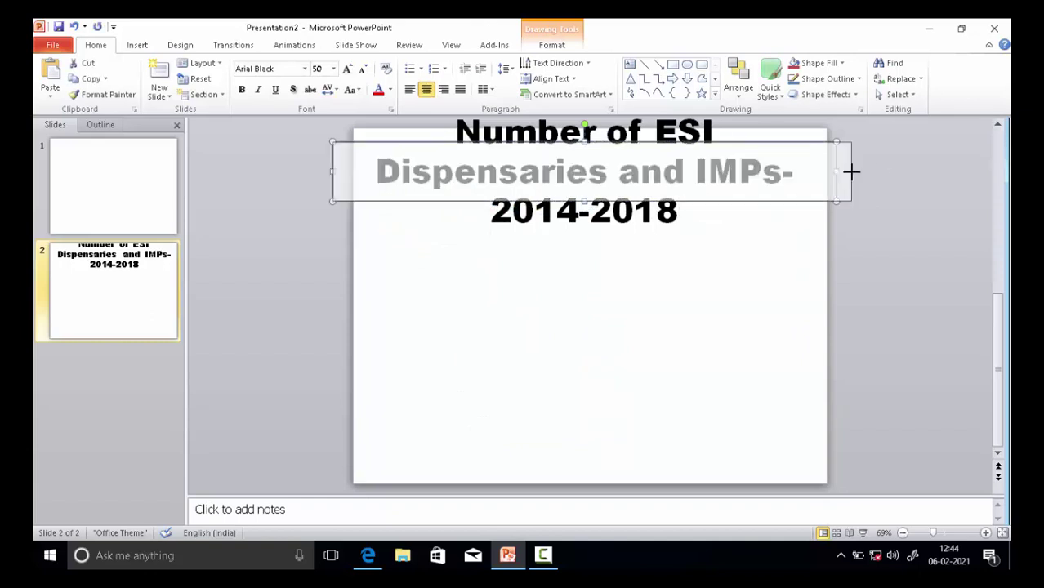
left_click_drag(836, 172, 851, 172)
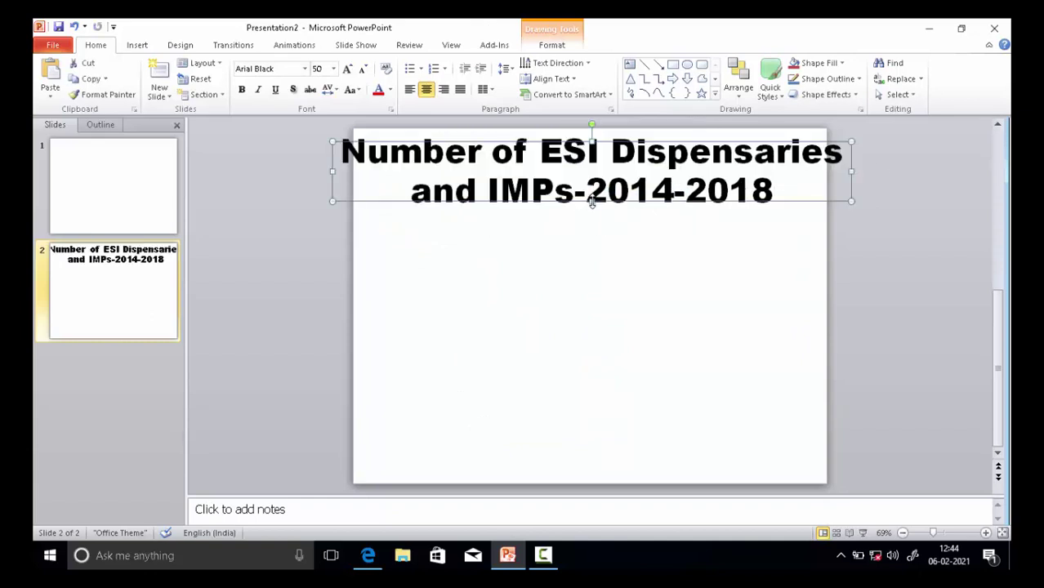
left_click_drag(592, 203, 593, 223)
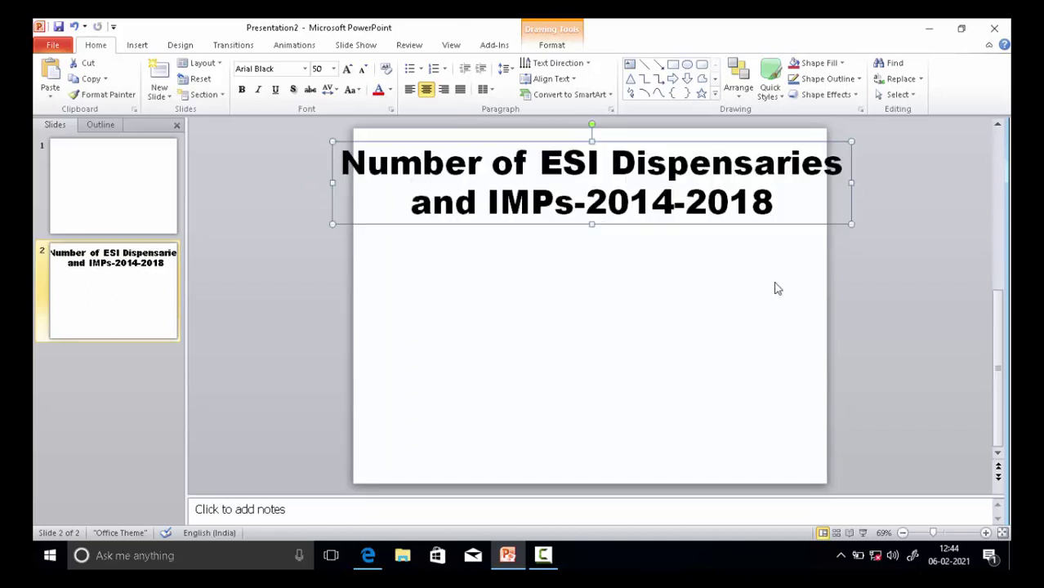
left_click(754, 310)
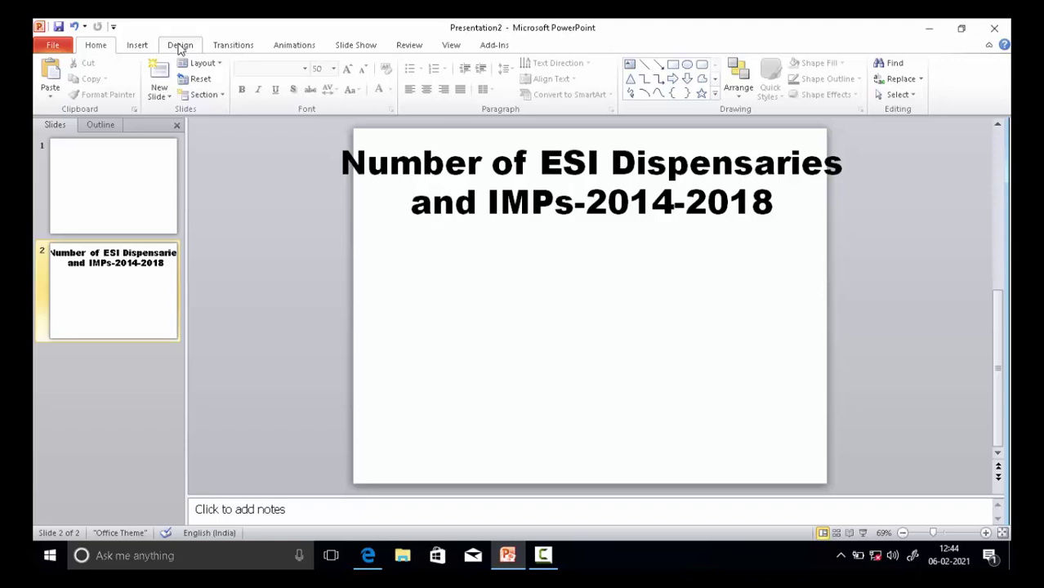
Step: Nudge the slide width and height up slightly in Page Setup
left_click(180, 47)
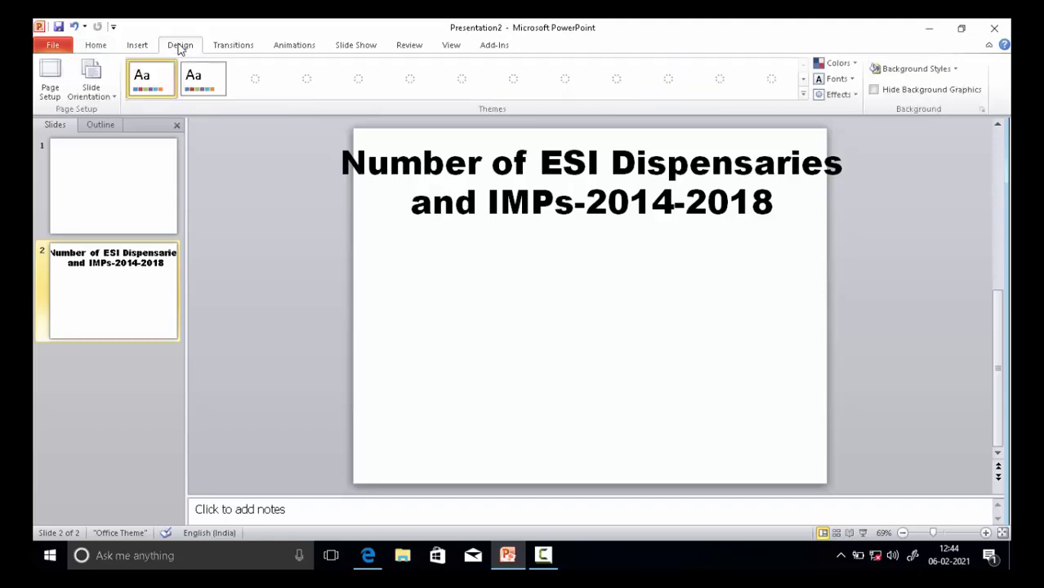
left_click(54, 91)
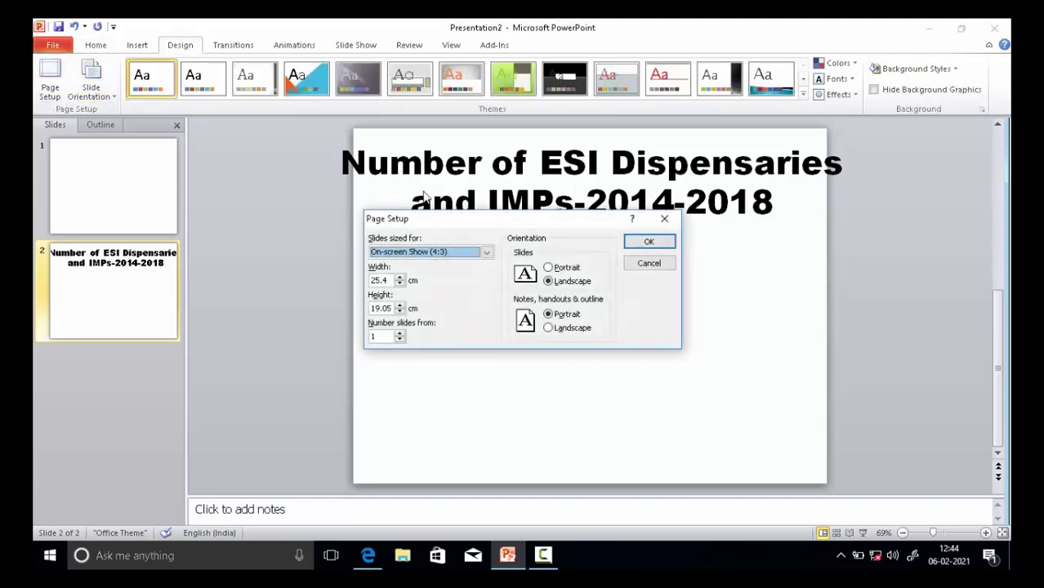
left_click(399, 277)
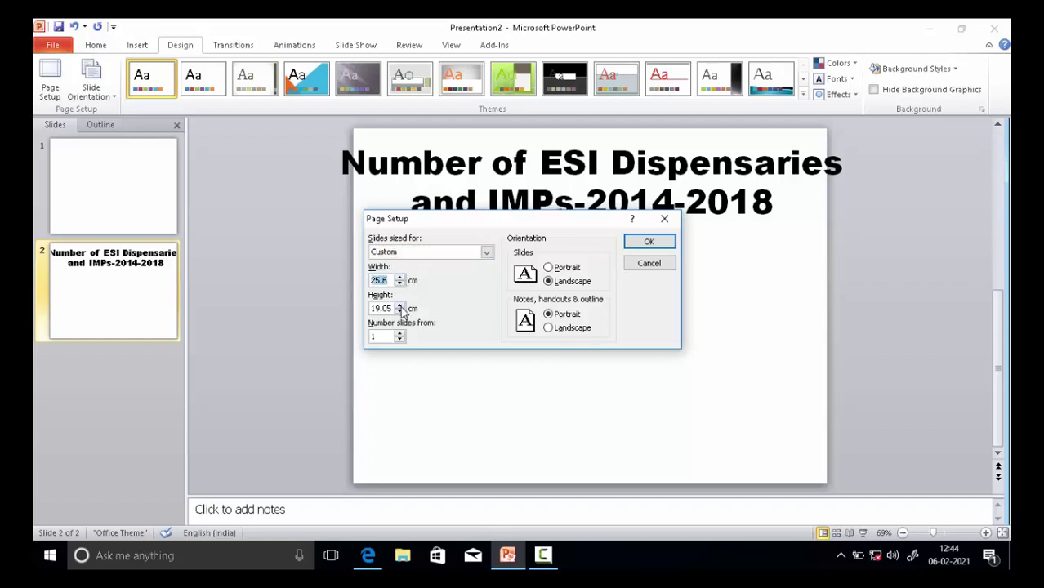
left_click(399, 305)
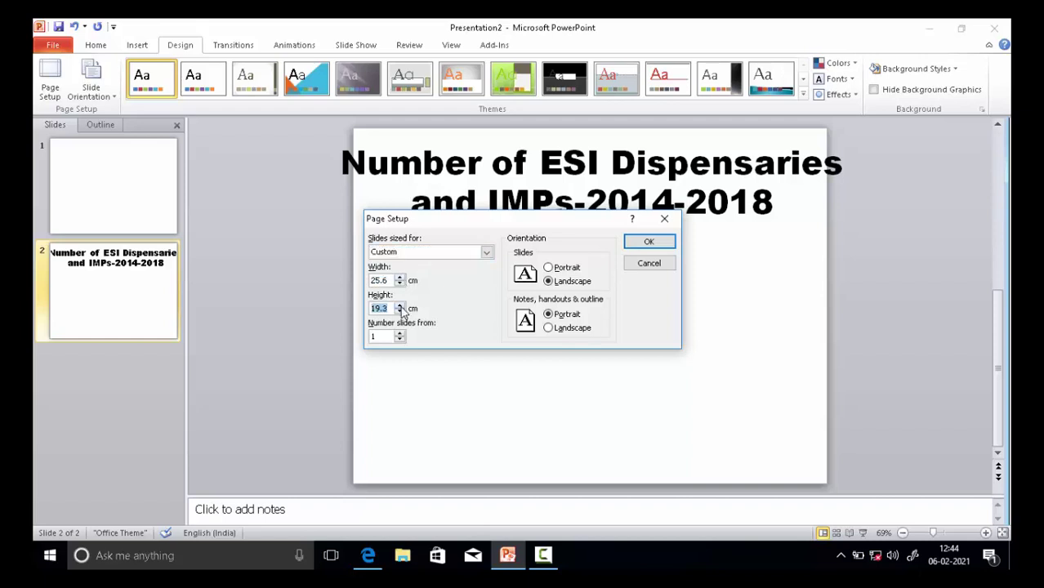
left_click(645, 241)
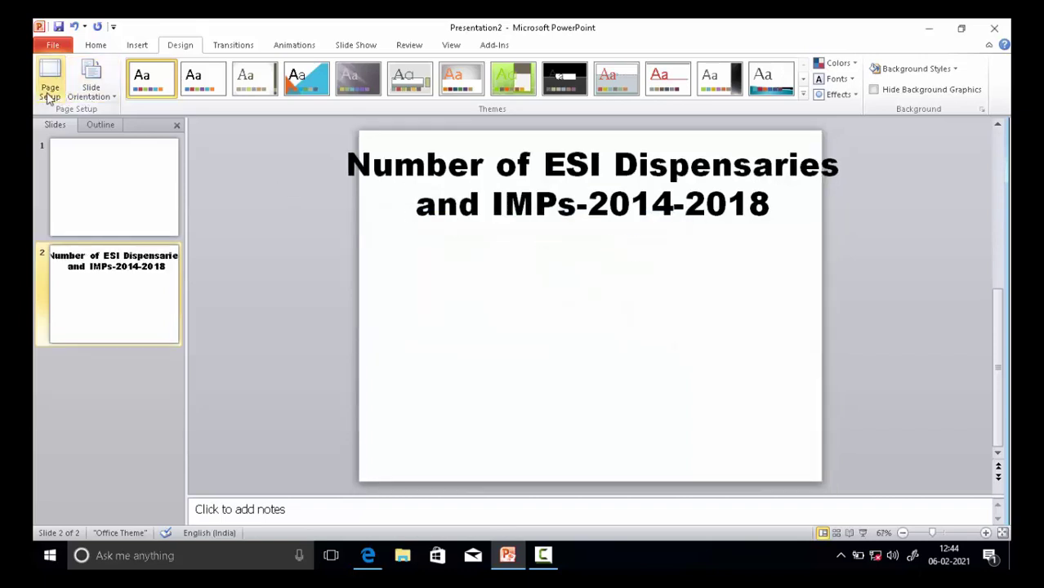
Step: Raise the slide width and height further, then recheck Page Setup without changes
left_click(50, 82)
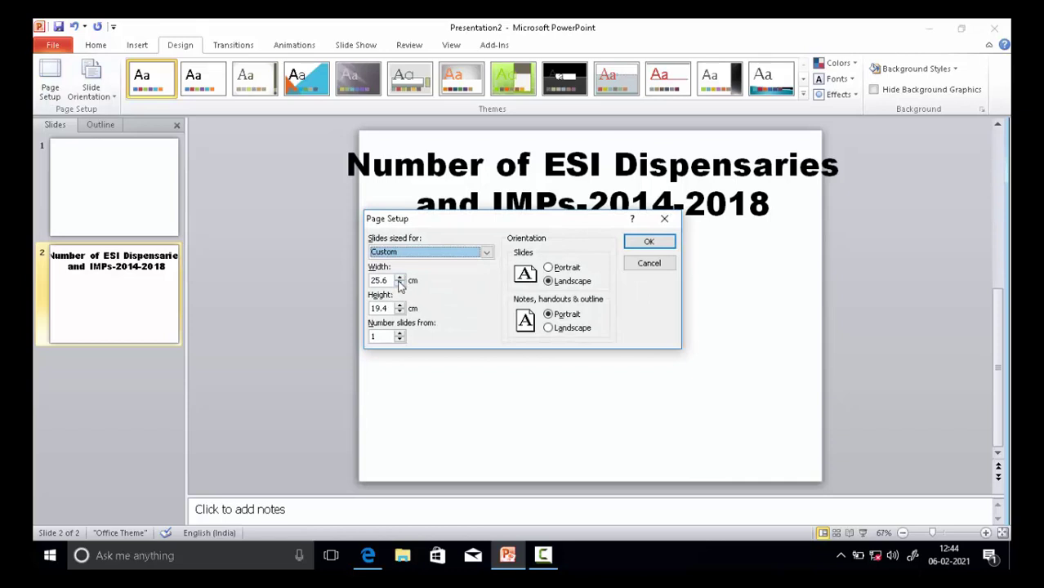
left_click(399, 278)
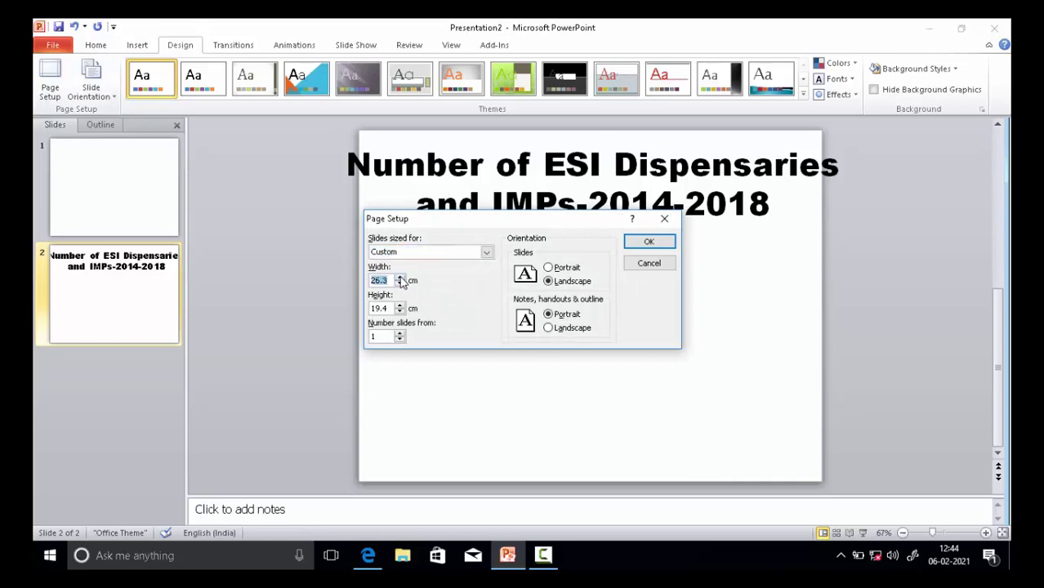
left_click(400, 277)
left_click(400, 306)
left_click(400, 306)
left_click(661, 244)
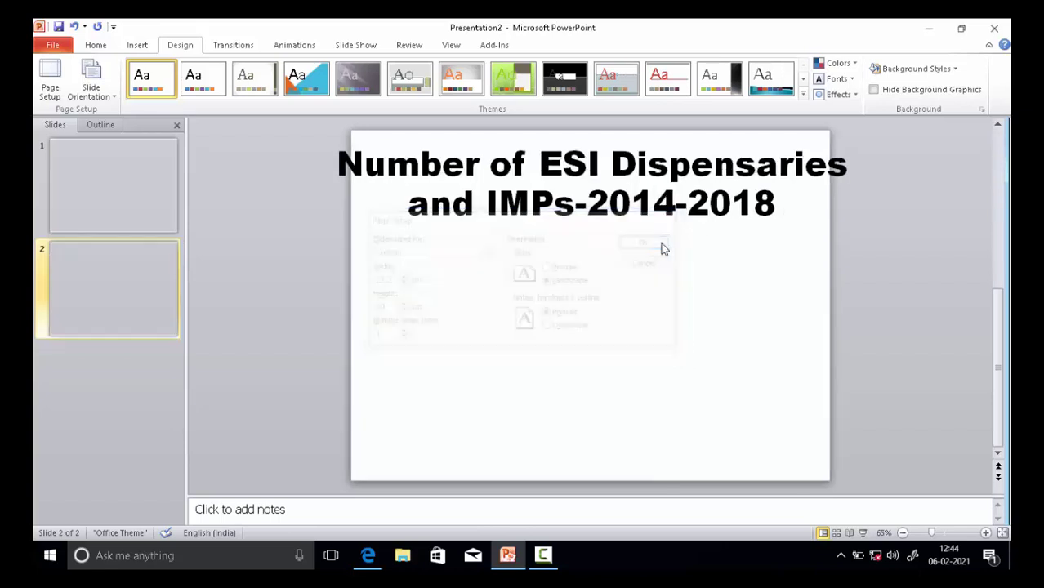
left_click(51, 86)
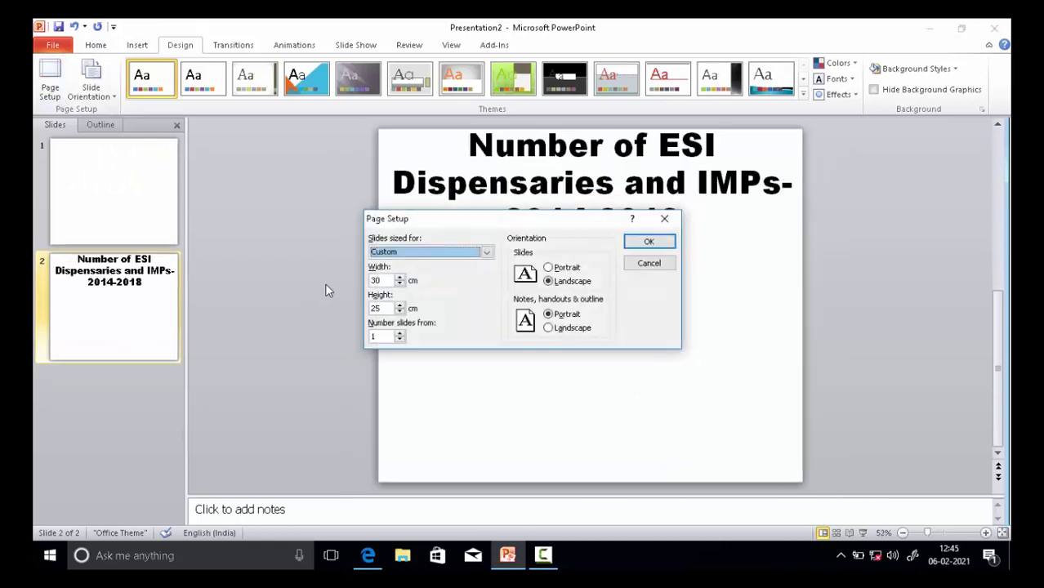
left_click(664, 220)
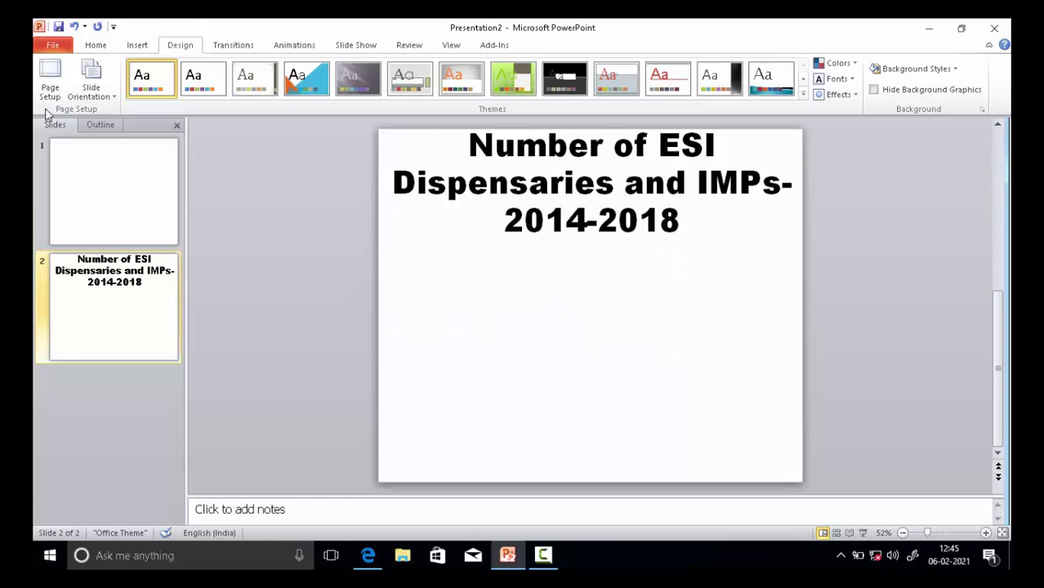
Step: Set a custom slide size of 35 × 20 cm
left_click(99, 49)
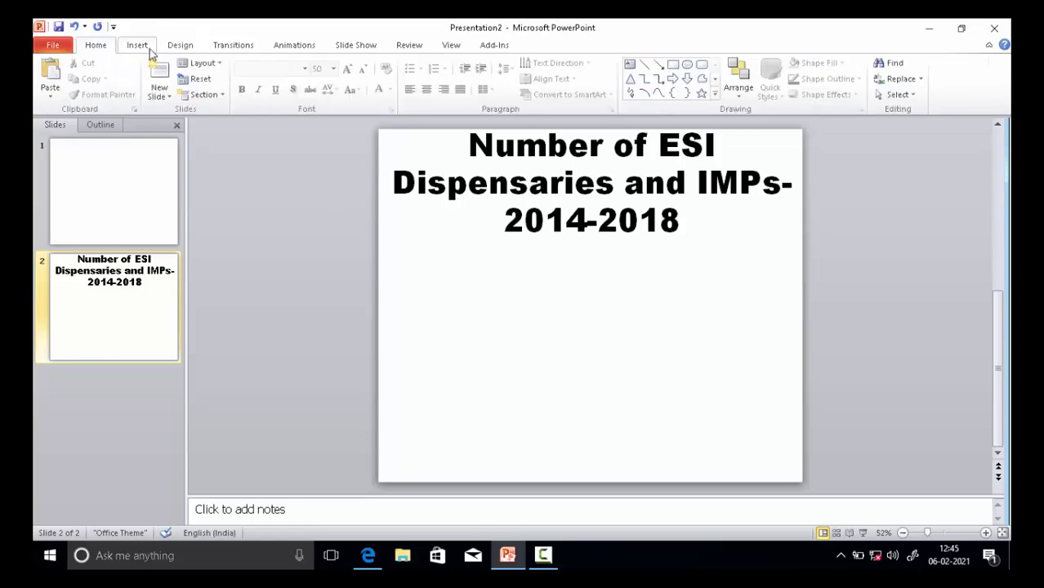
left_click(177, 46)
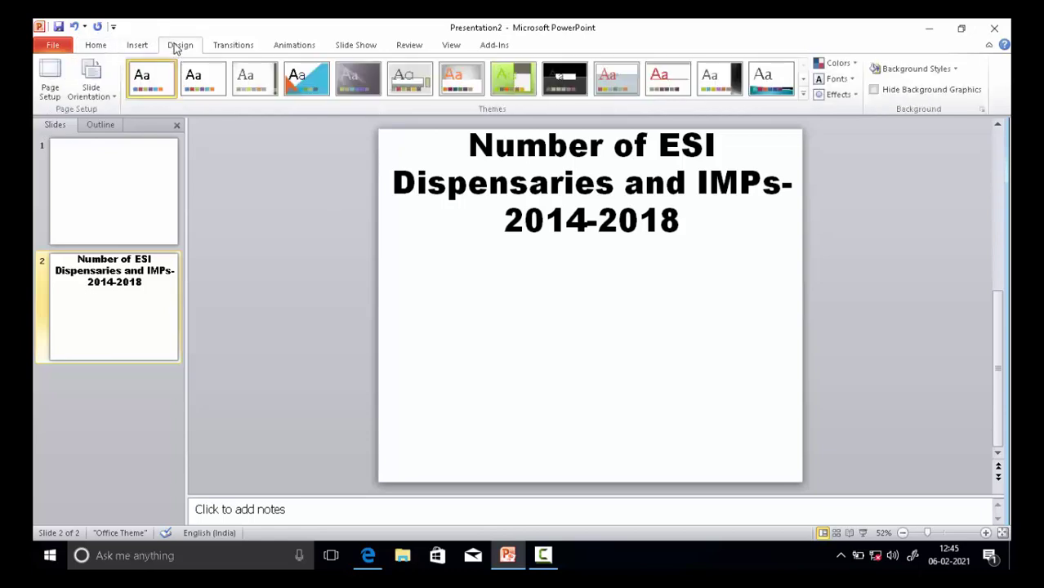
left_click(58, 98)
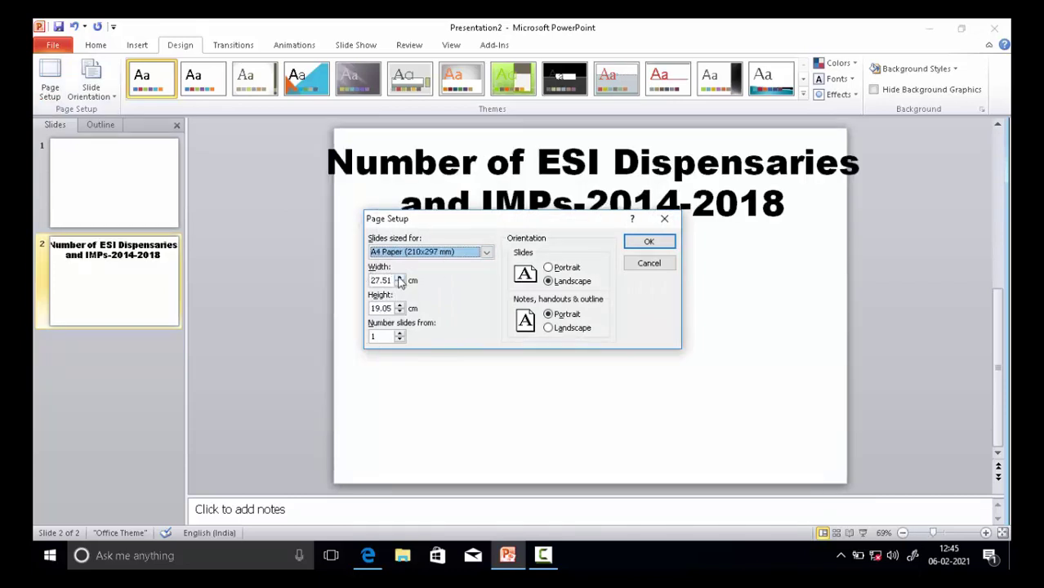
left_click(398, 278)
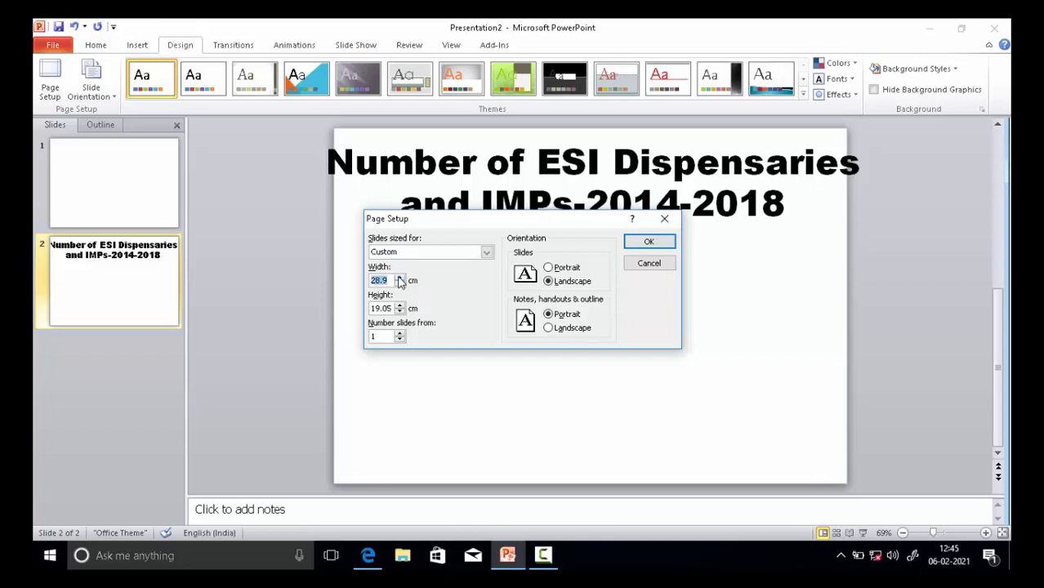
type("35")
left_click_drag(392, 307, 365, 308)
type("20")
left_click(664, 243)
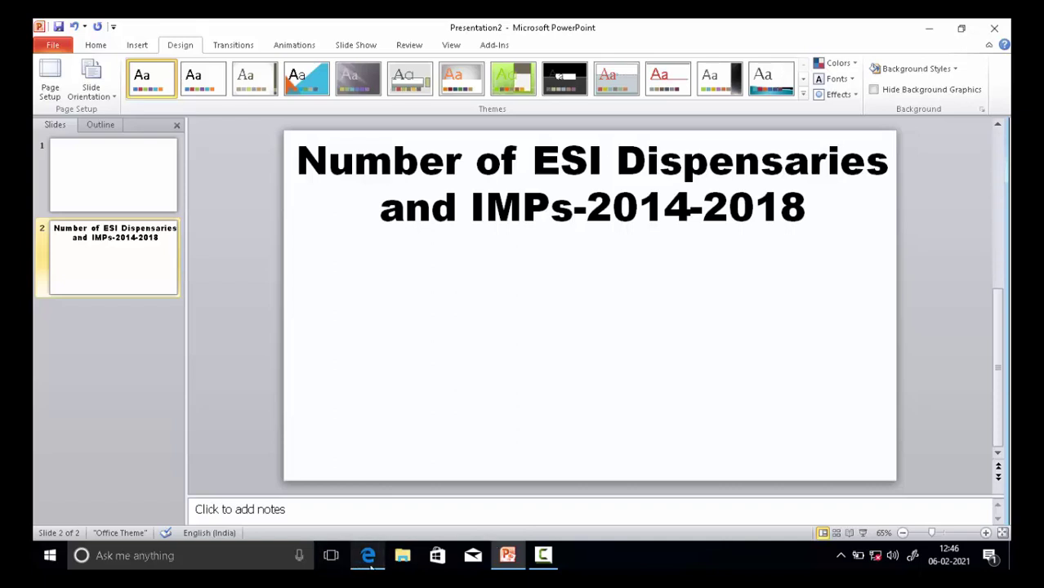
Step: After checking the PDF, change the slide size to 60 × 30 cm
mouse_move(368, 556)
left_click(355, 531)
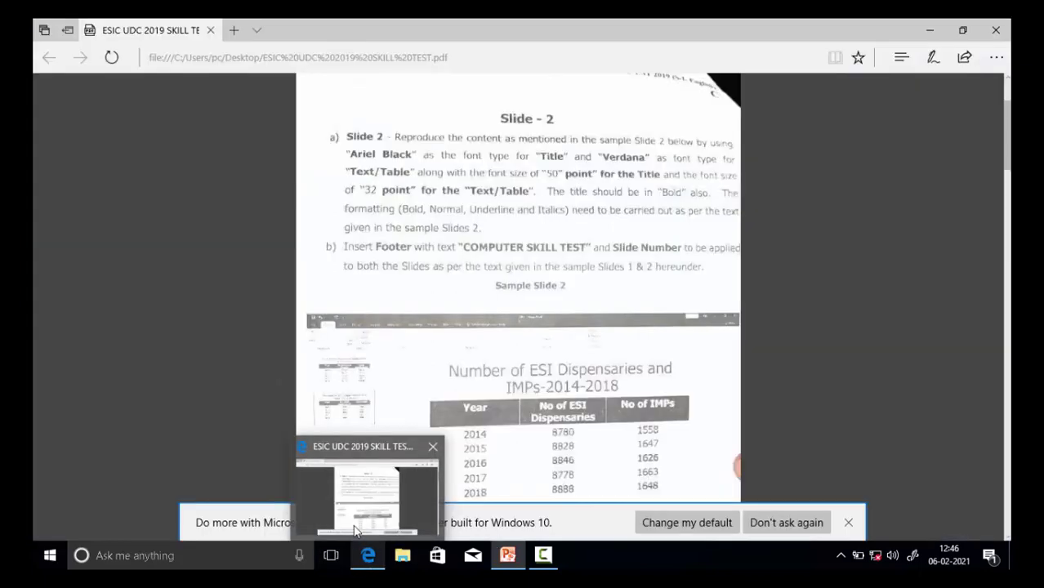
left_click(349, 494)
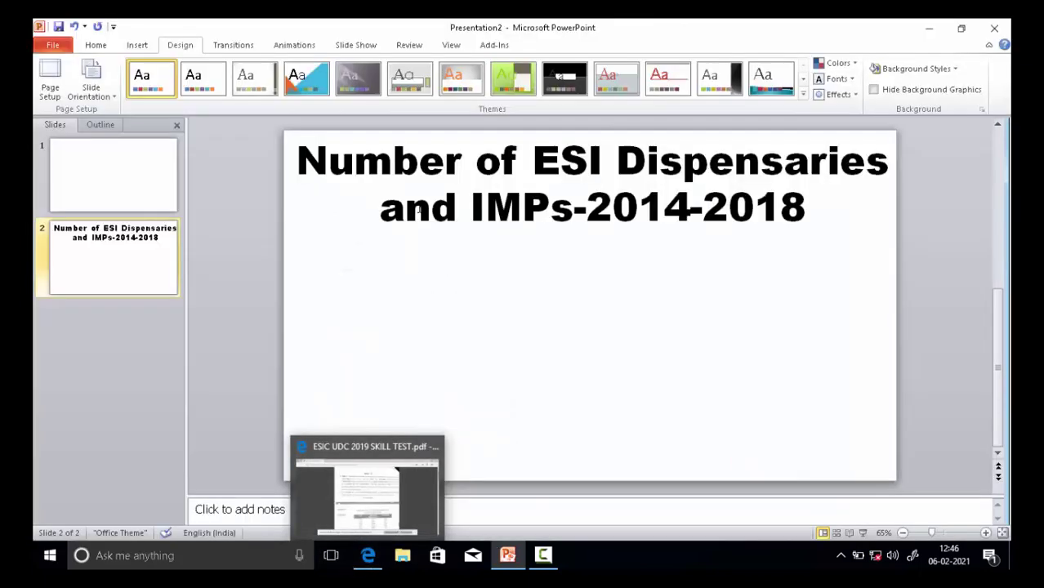
left_click(50, 81)
type("60")
key("Tab")
type("30")
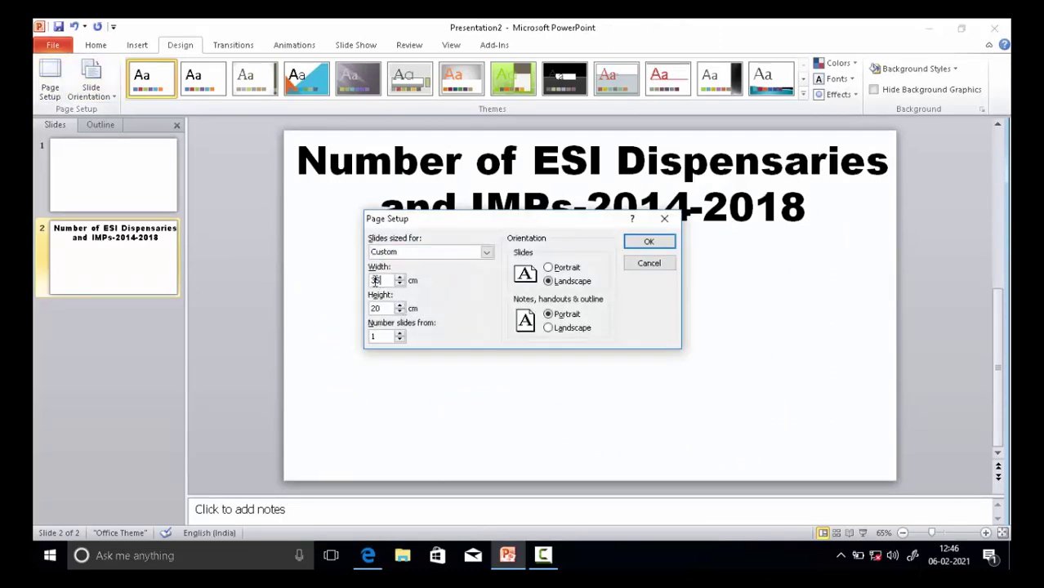
left_click(643, 244)
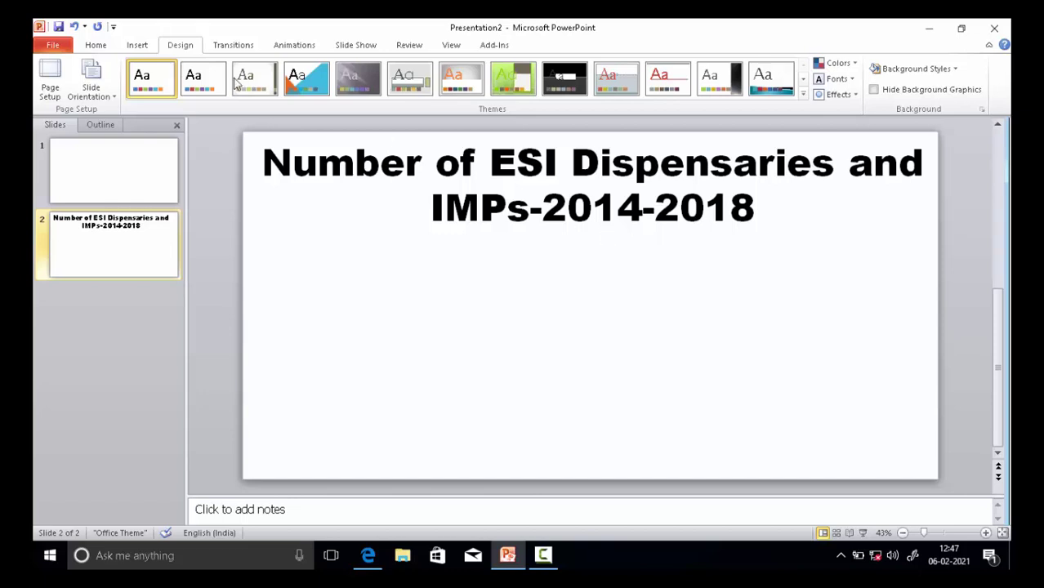
Step: Reopen Page Setup to confirm the 60 × 30 cm size and close it unchanged
left_click(51, 92)
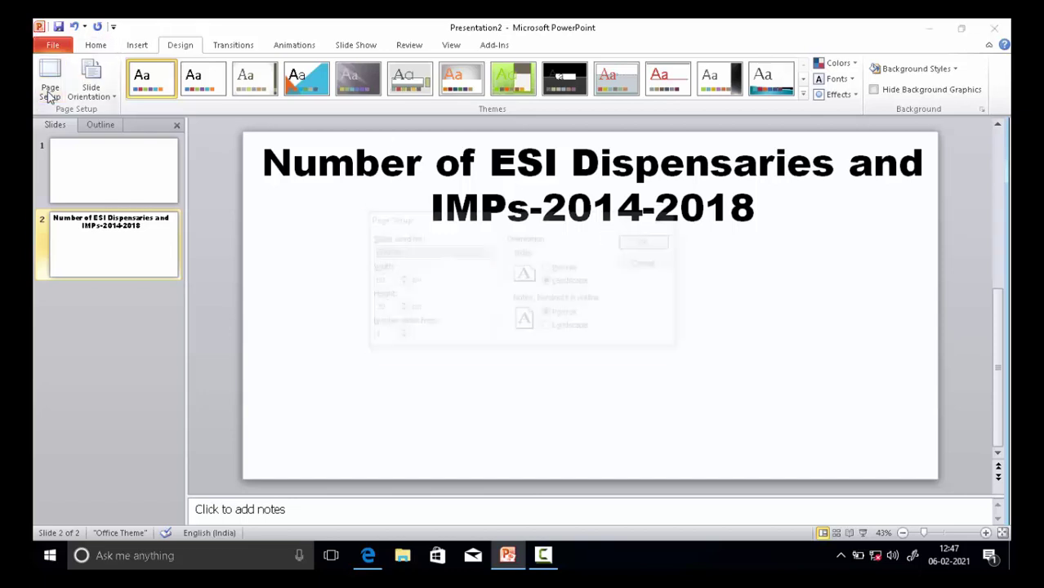
left_click(662, 241)
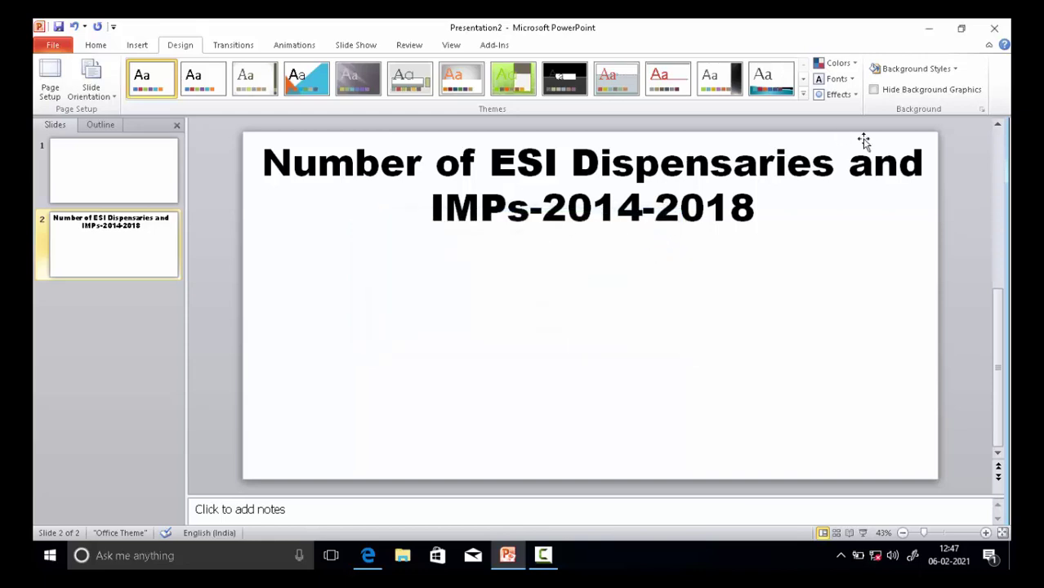
mouse_move(371, 557)
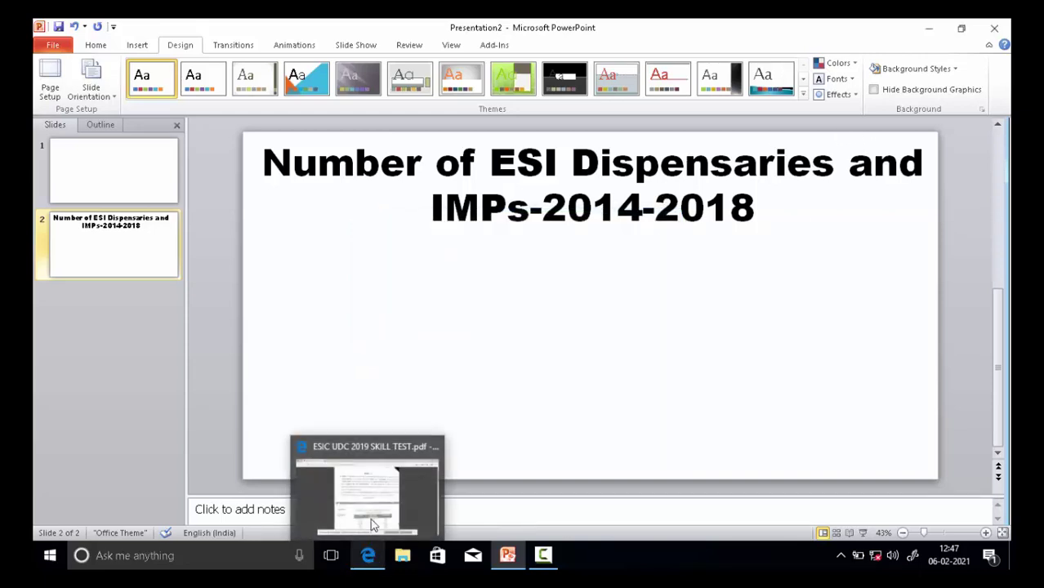
mouse_move(371, 518)
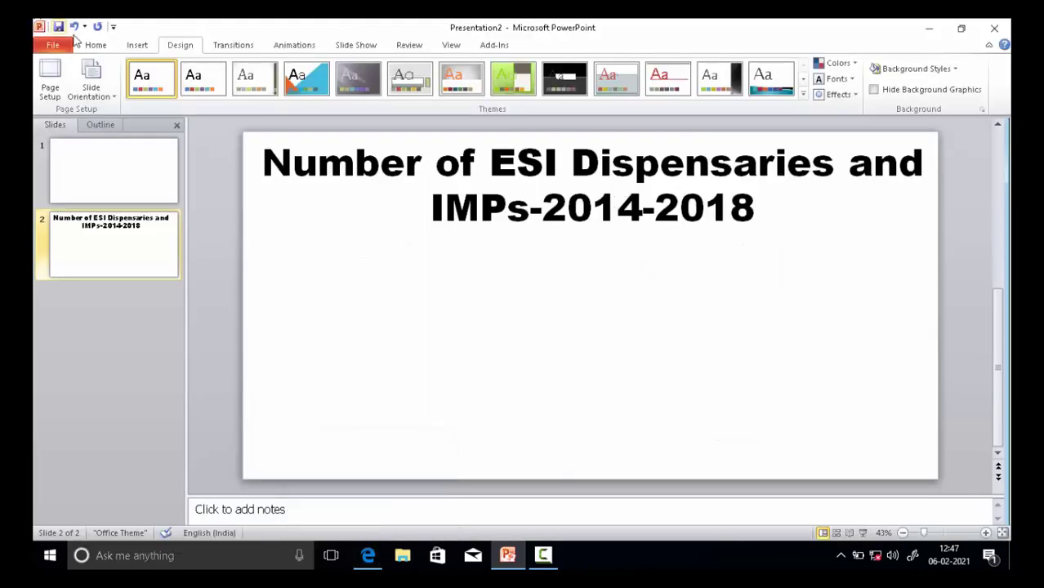
left_click(94, 45)
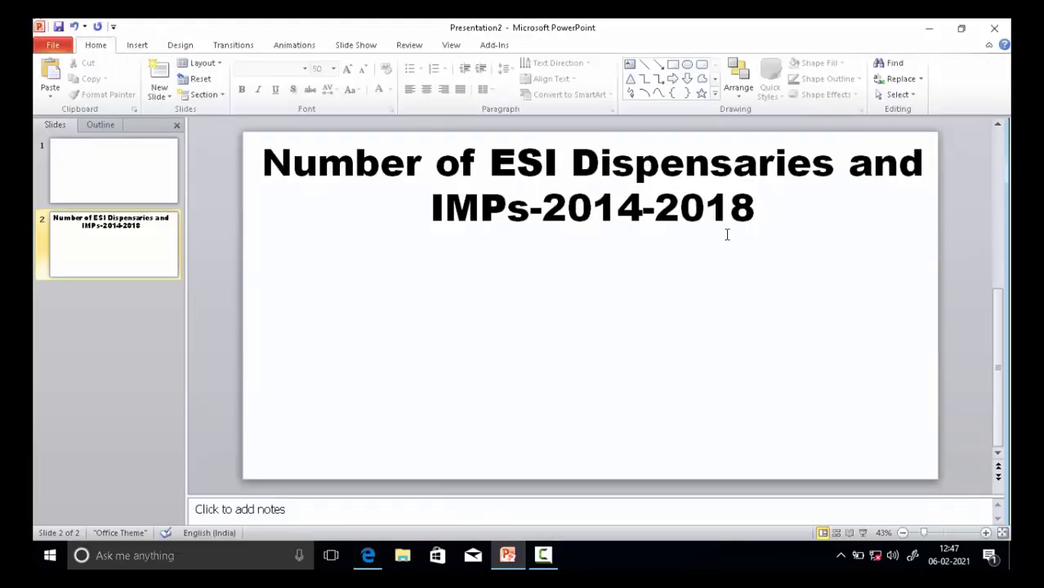
left_click(761, 213)
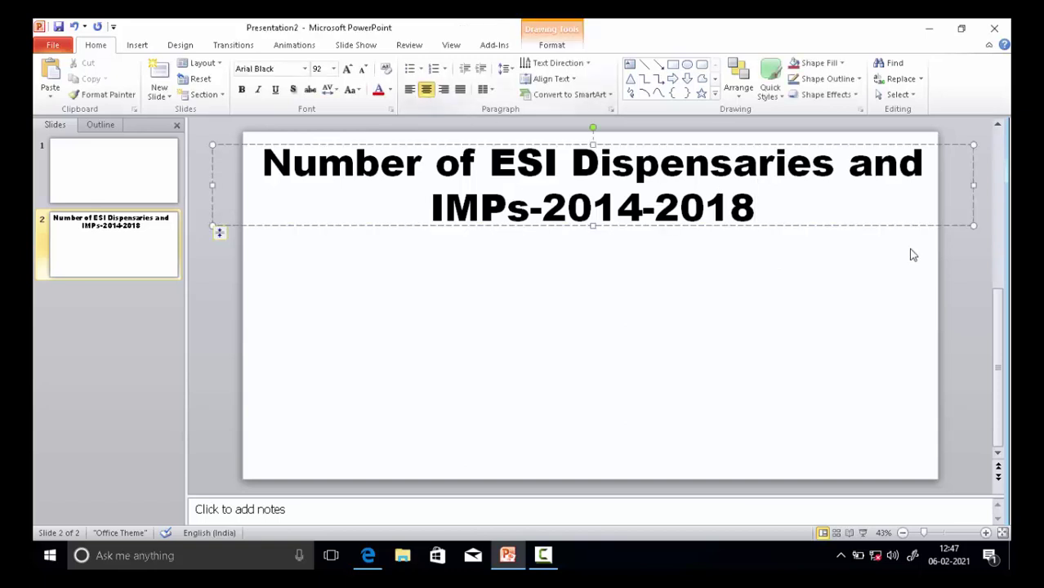
left_click(664, 287)
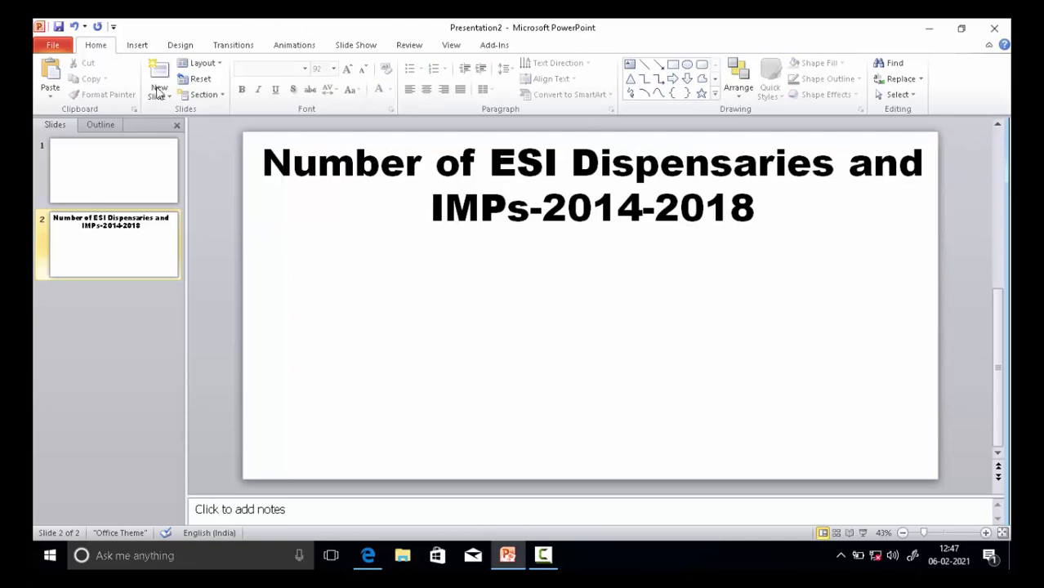
left_click(368, 555)
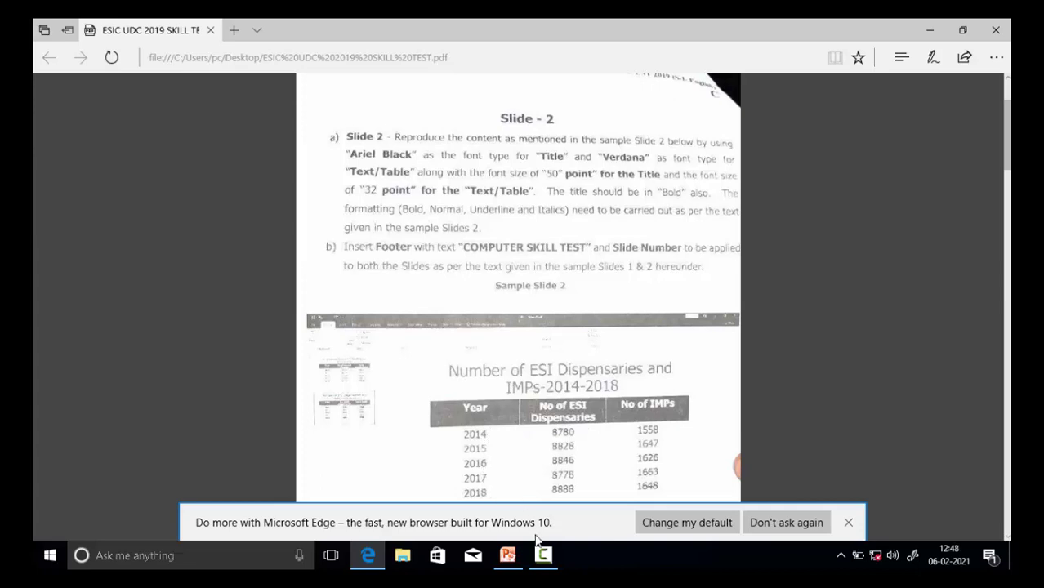
left_click(510, 557)
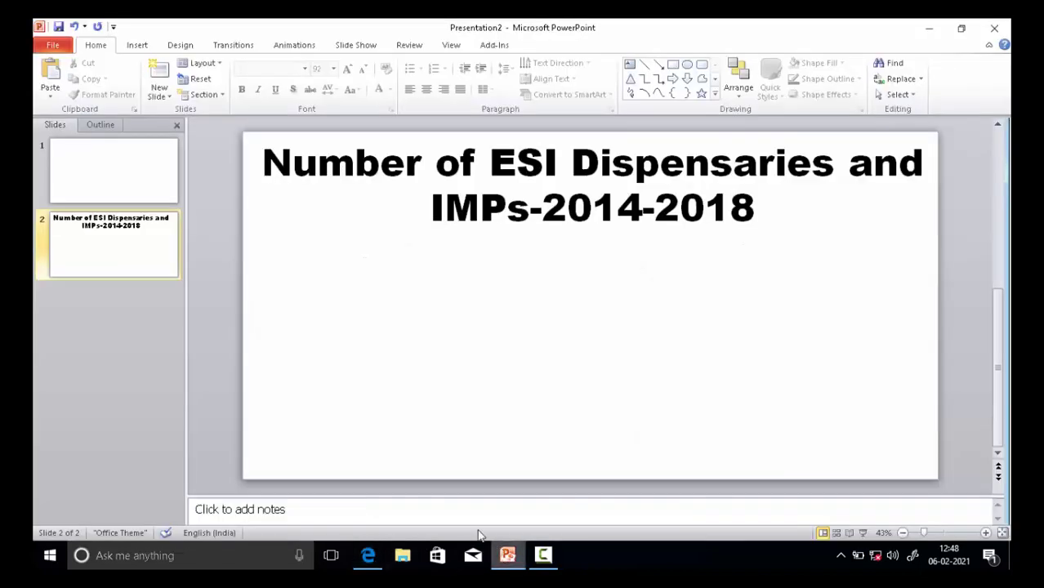
Step: Insert a 3-column, 6-row table, move it below the title and make its rows taller
left_click(139, 47)
left_click(50, 85)
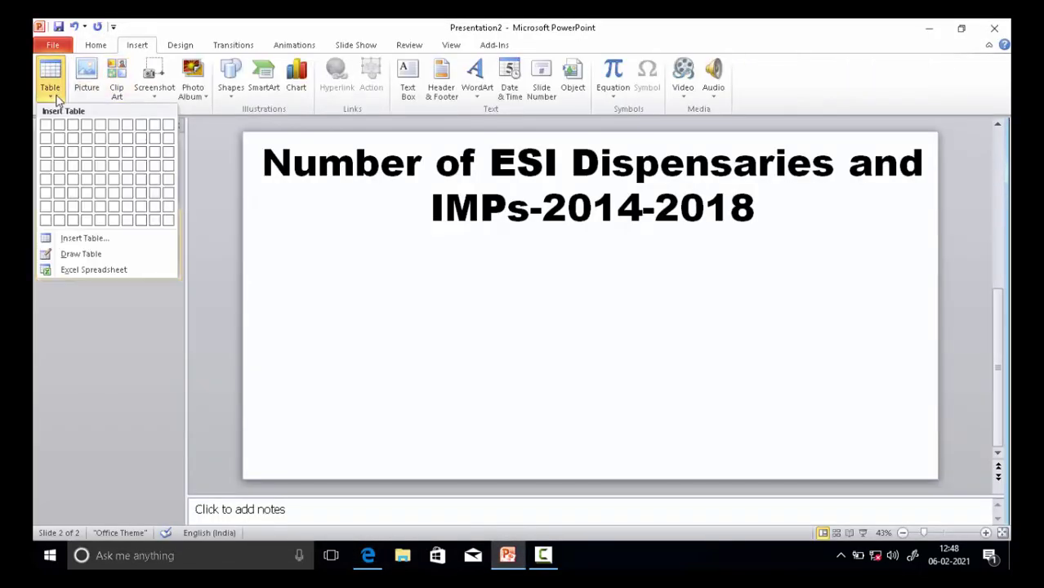
left_click(81, 238)
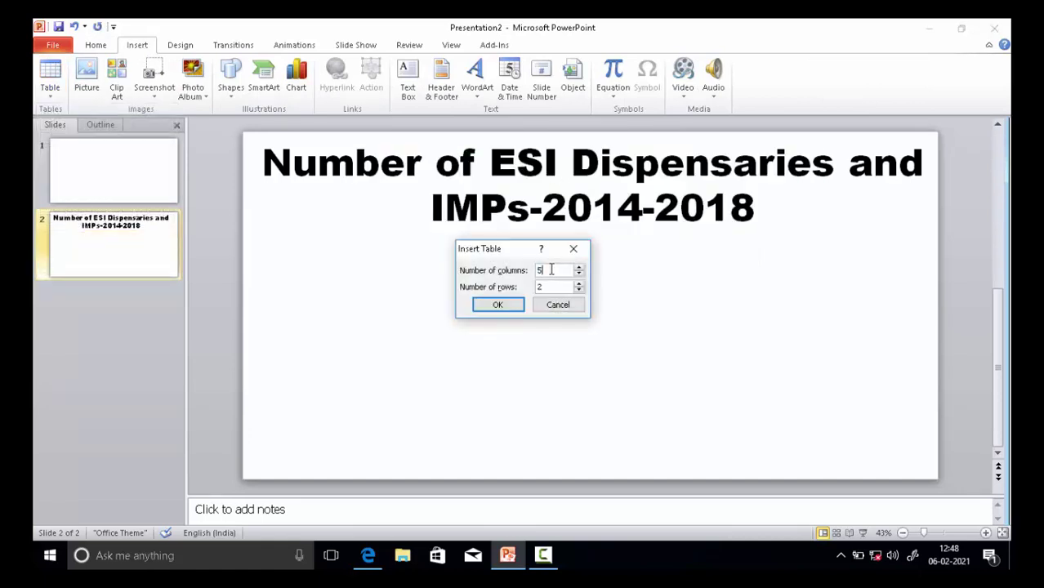
type("3")
key("Tab")
key("Return")
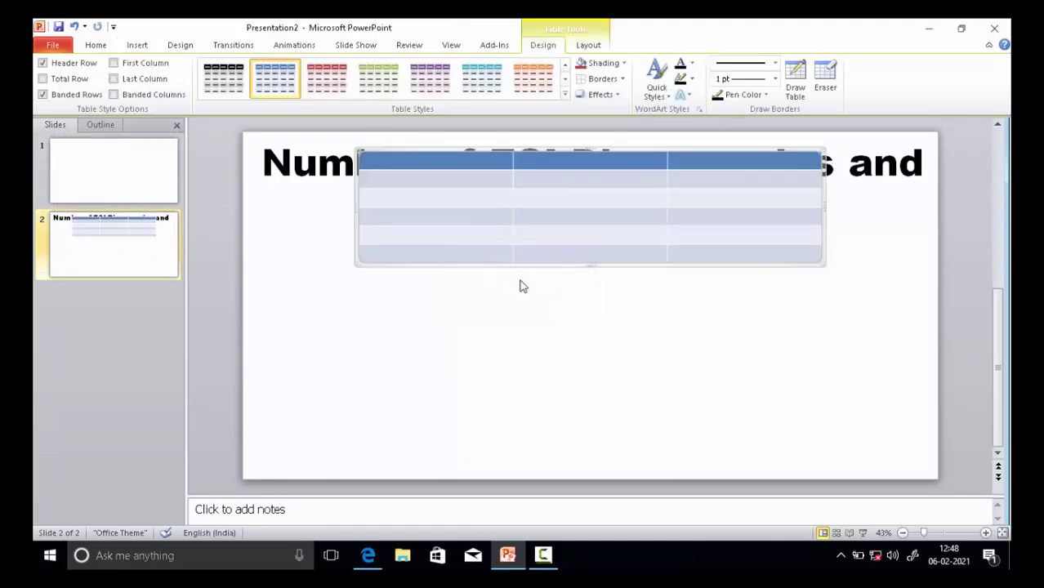
left_click_drag(524, 269, 517, 365)
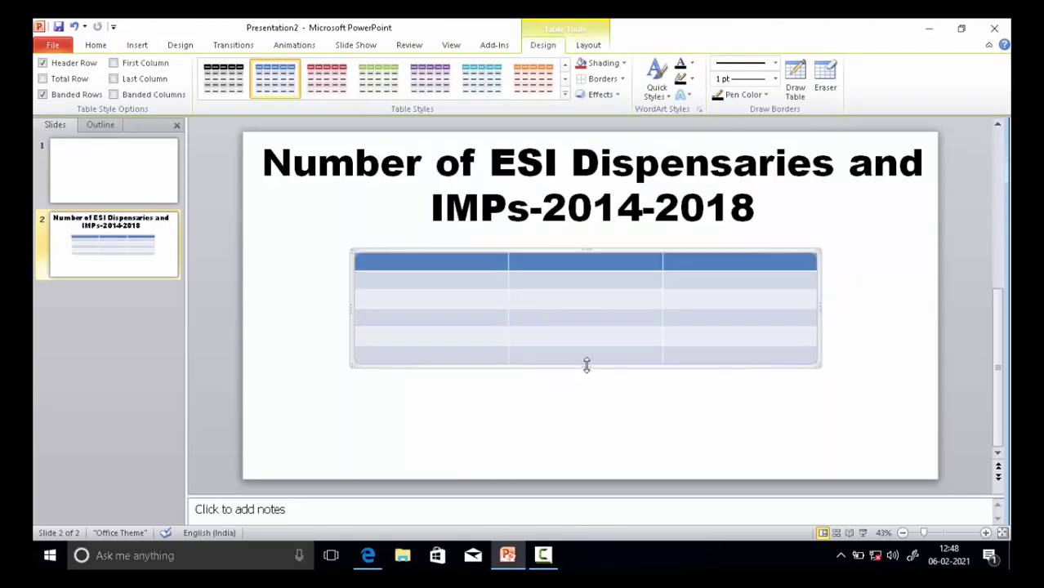
left_click_drag(587, 365, 594, 404)
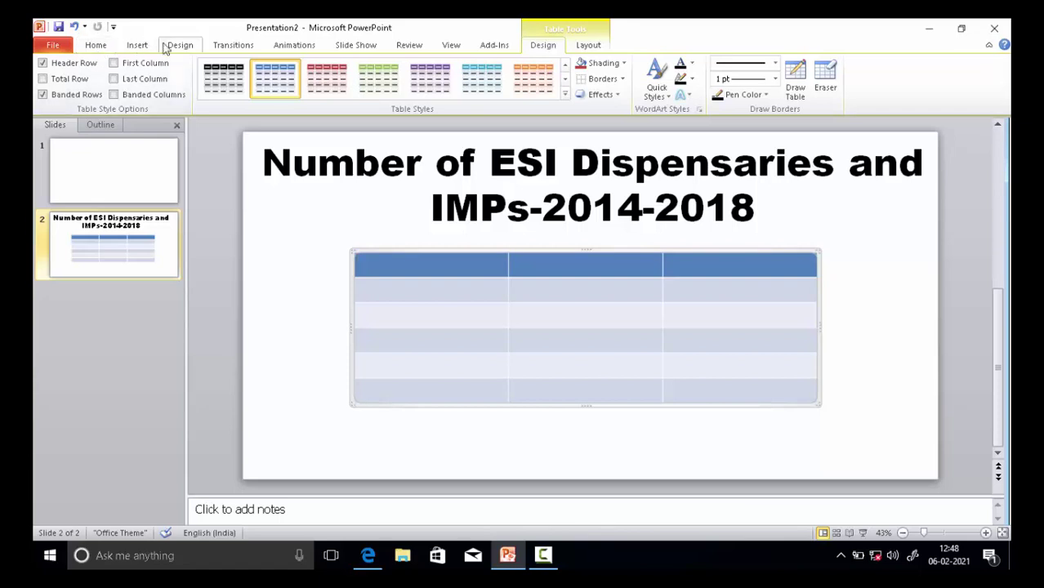
left_click(96, 46)
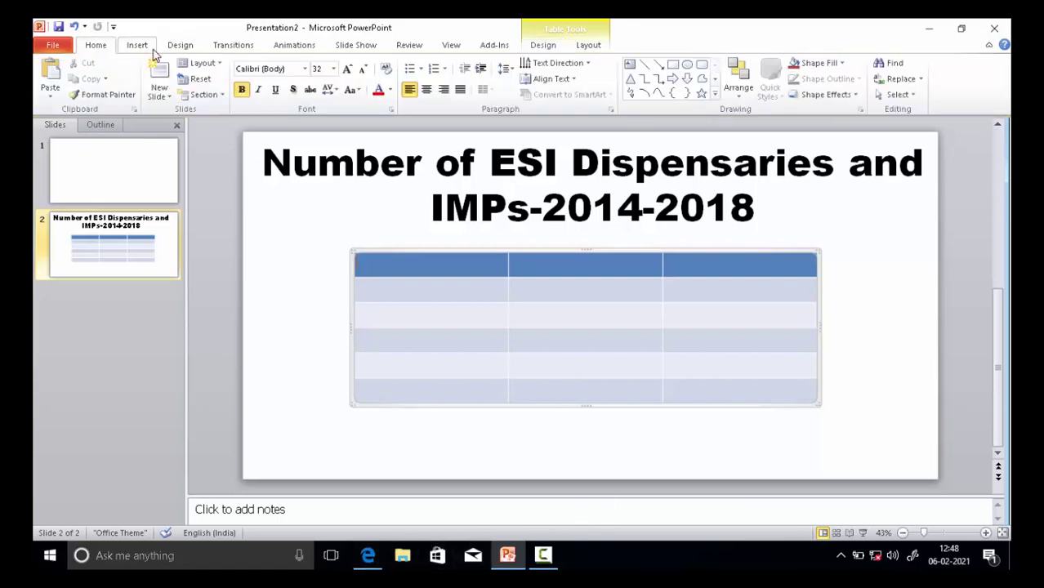
Step: Apply the Verdana font to the table, then recheck the task PDF
left_click(303, 69)
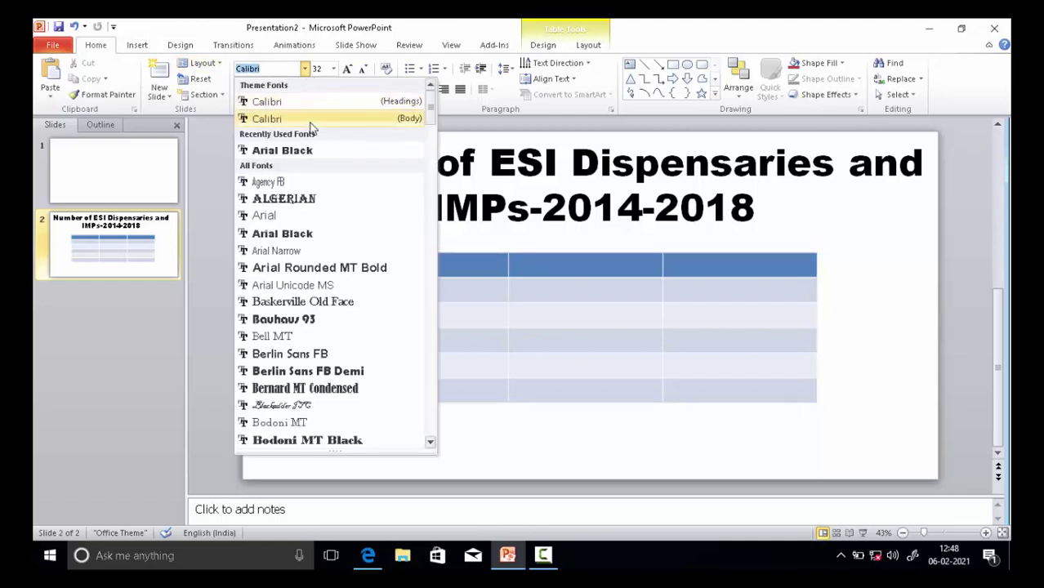
type("Verdana")
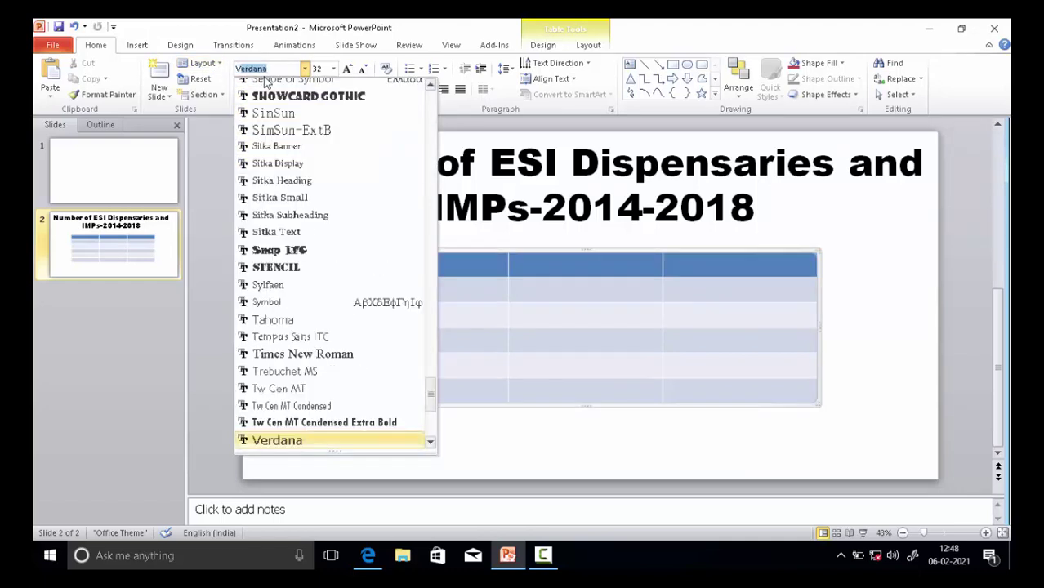
left_click(273, 441)
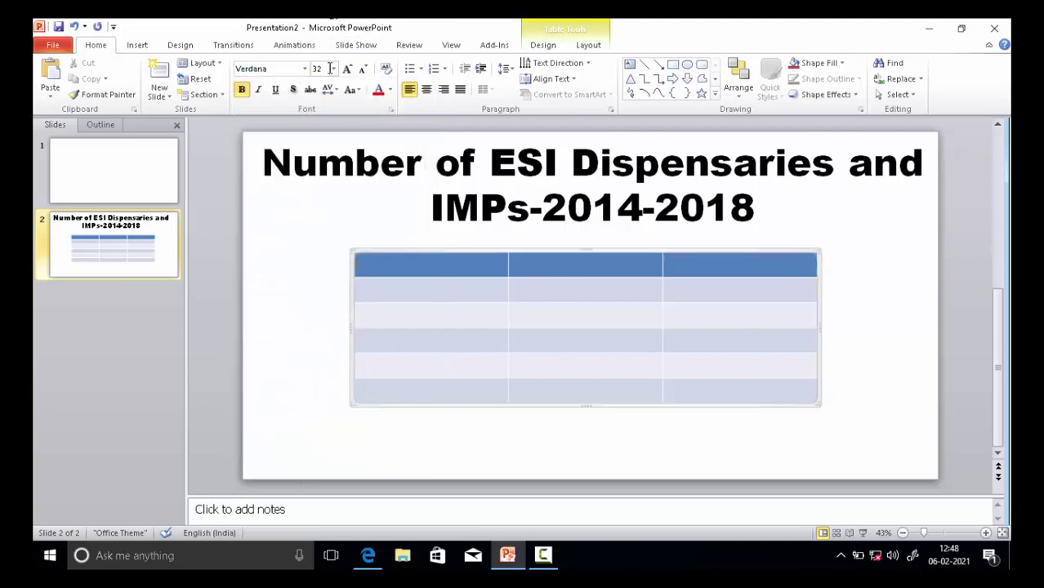
left_click(382, 560)
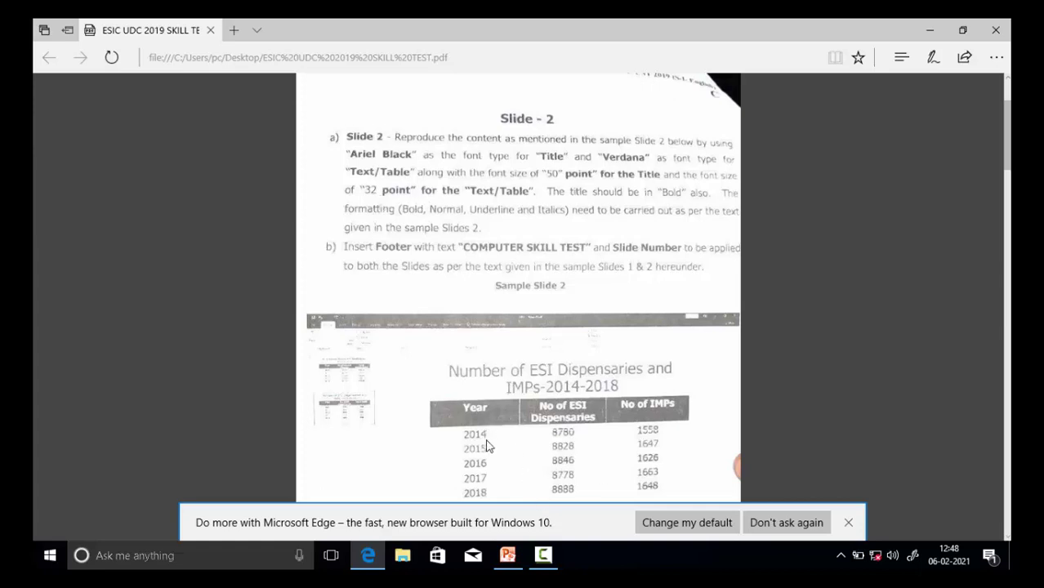
mouse_move(543, 559)
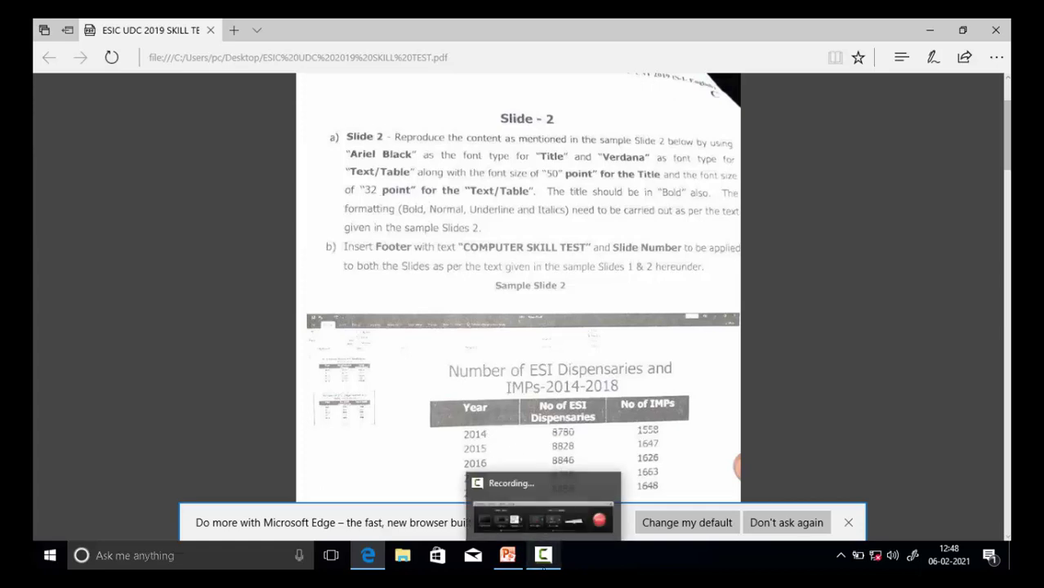
left_click(507, 557)
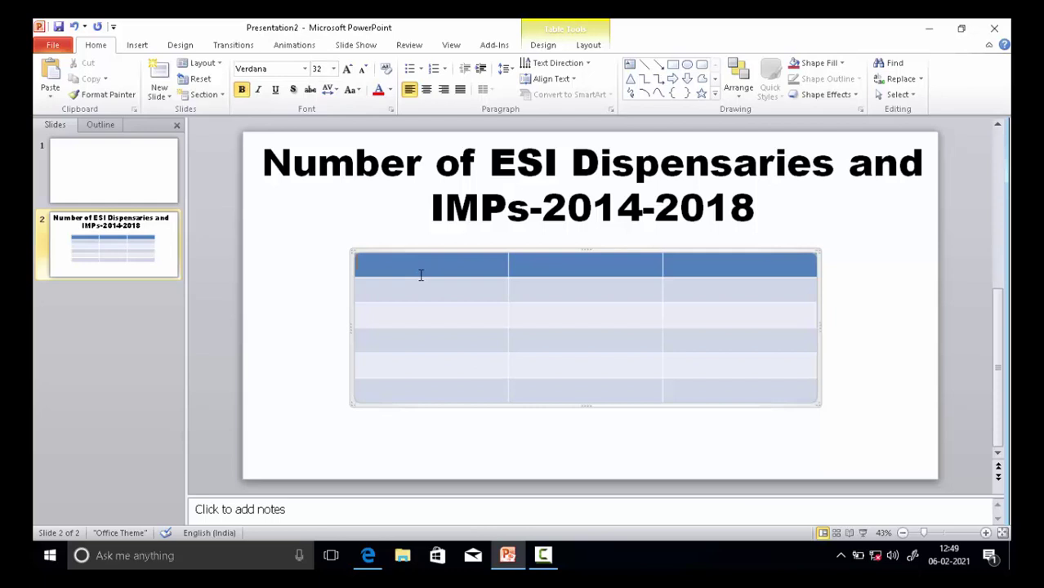
Step: Type 'Year' in the first header cell, correcting its capitalisation
type("YEAR")
left_click(385, 292)
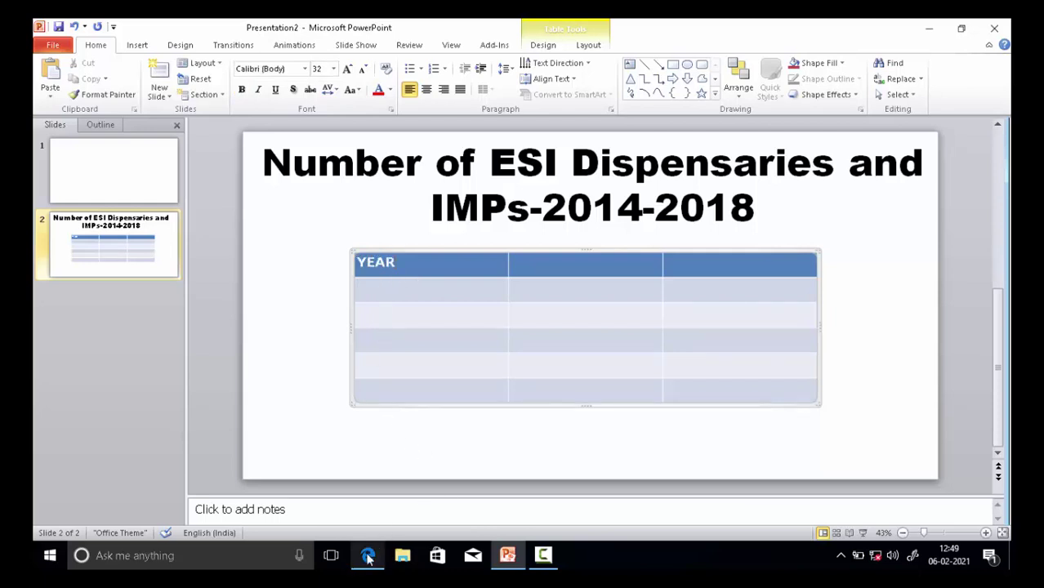
mouse_move(367, 555)
mouse_move(378, 527)
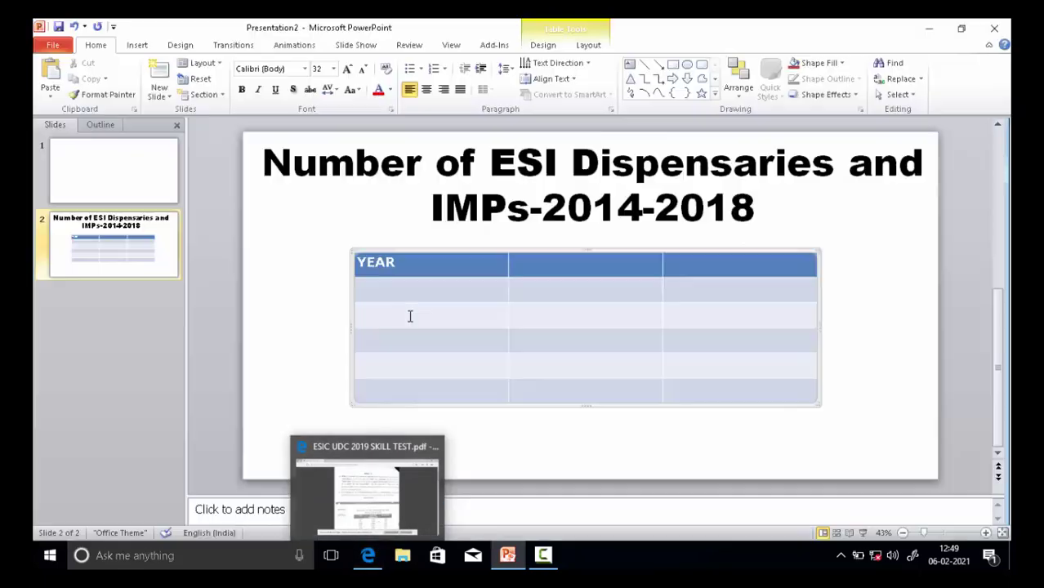
left_click(402, 263)
key("BackSpace")
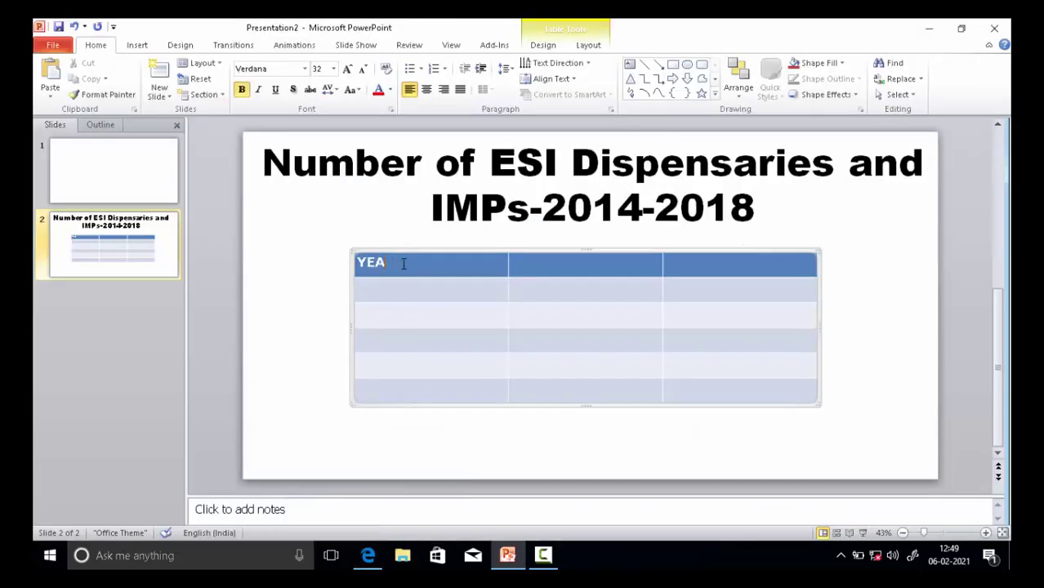
key("BackSpace")
key("BackSpace")
type("ea")
Step: Enter the years 2014 to 2018 down the first column, then consult the PDF for the next column
left_click(400, 288)
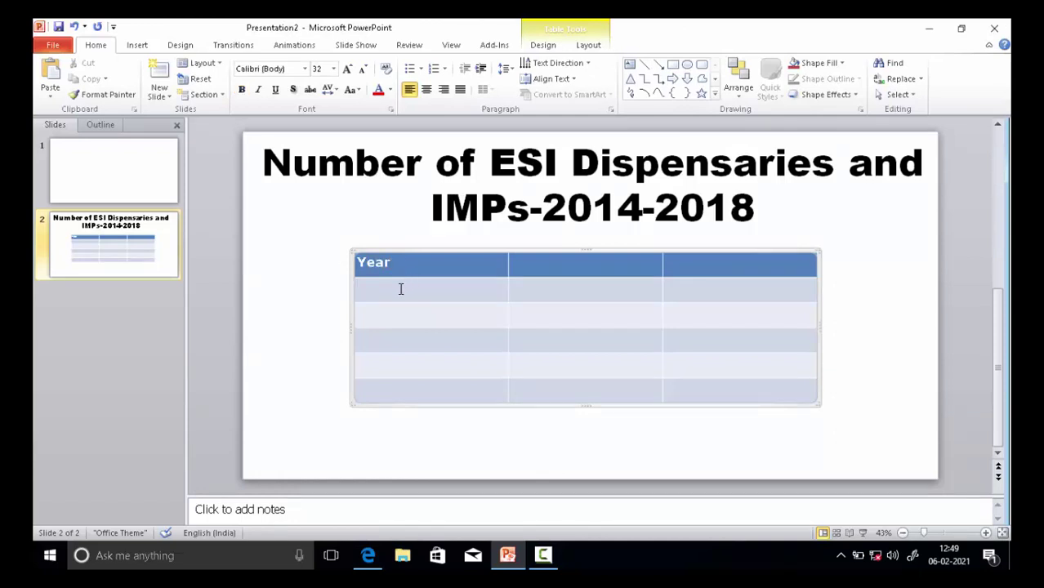
mouse_move(370, 556)
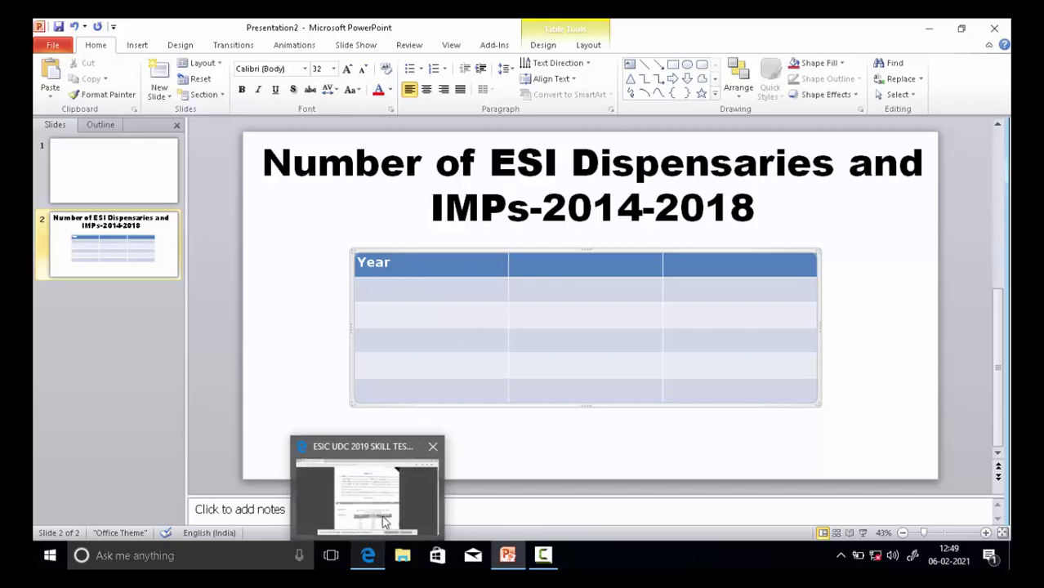
mouse_move(384, 522)
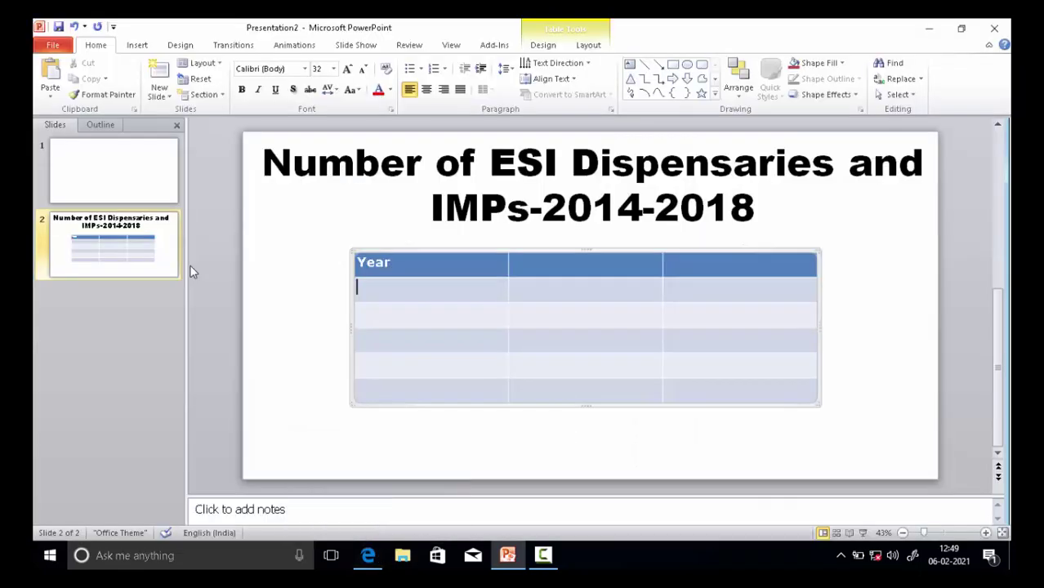
type("2014")
type("0")
type("15")
type("2")
type("0")
type("16")
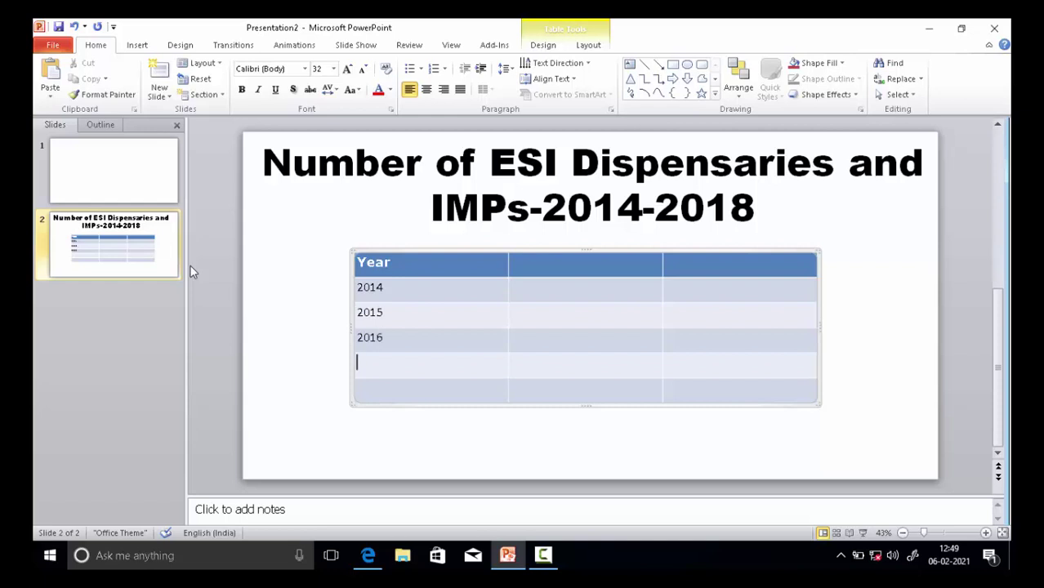
type("2017")
key("Down")
type("201")
type("8")
left_click(396, 266)
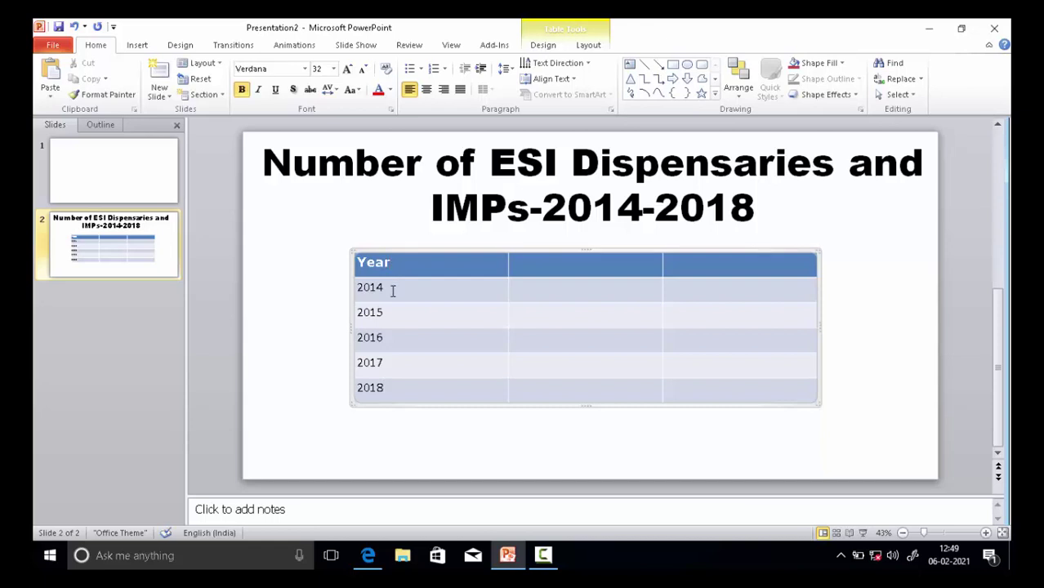
left_click(392, 291)
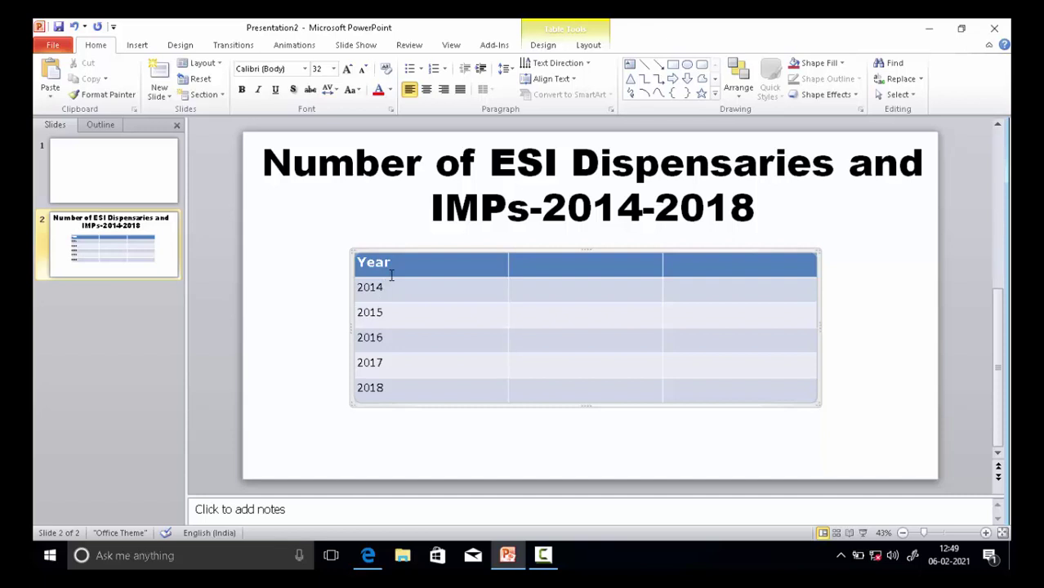
left_click(544, 270)
left_click(412, 490)
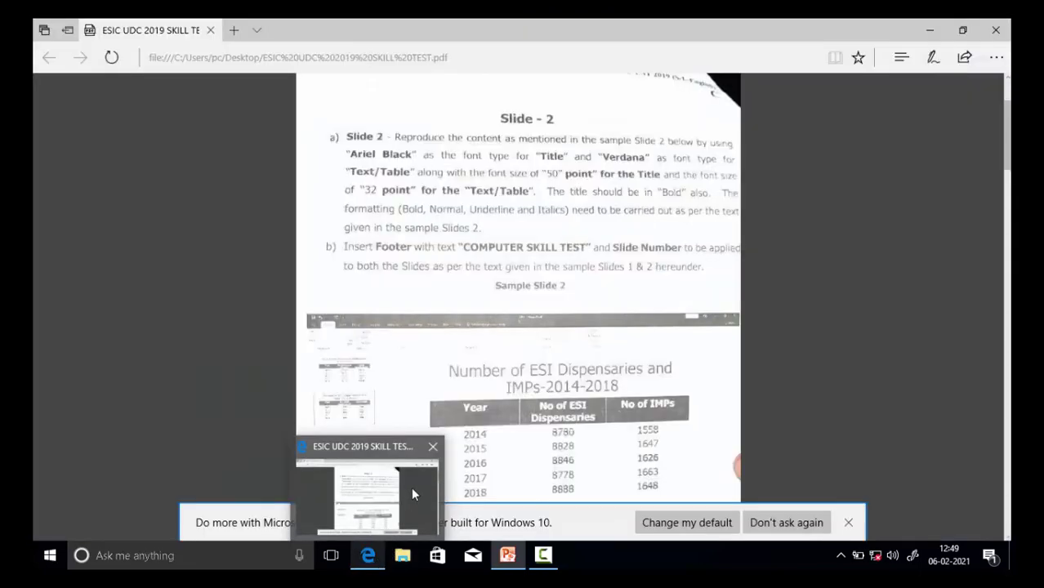
Step: Fill in the No of ESI Dispensaries and No of IMPs columns, ending with 1648 for 2018
left_click(411, 487)
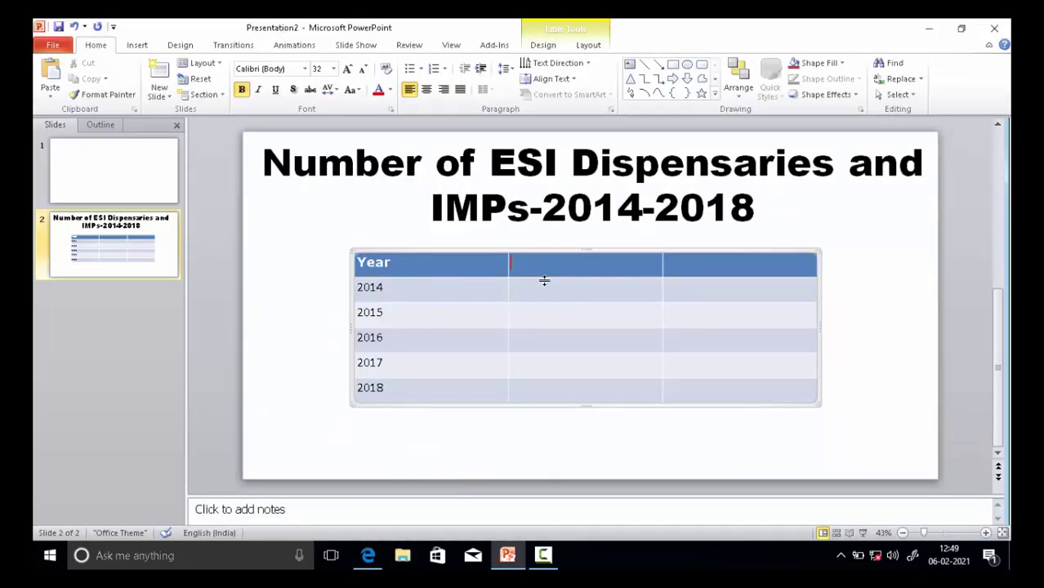
type("N")
type("Dispensar")
type("ies")
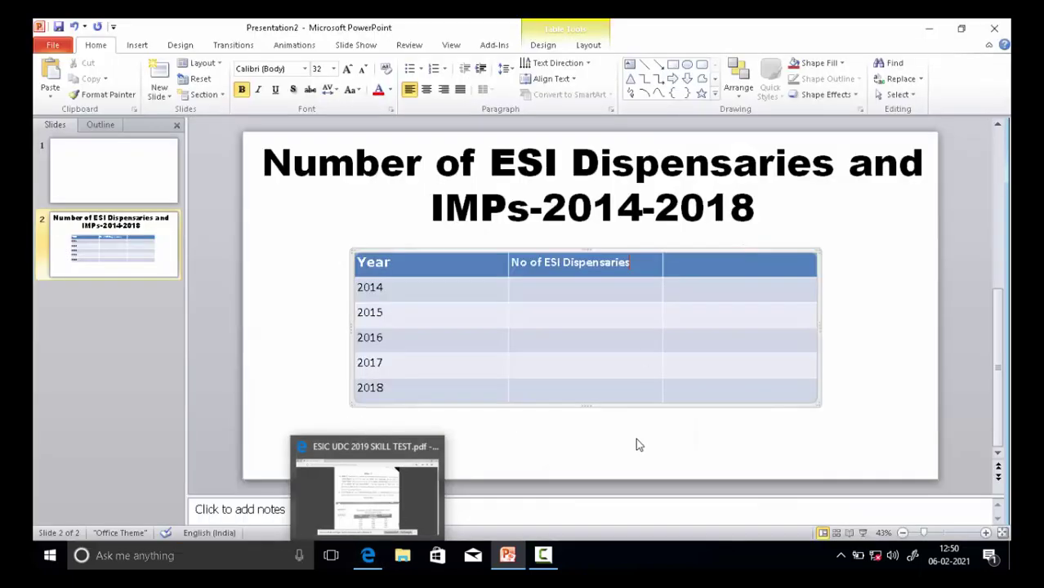
left_click(575, 297)
type("8")
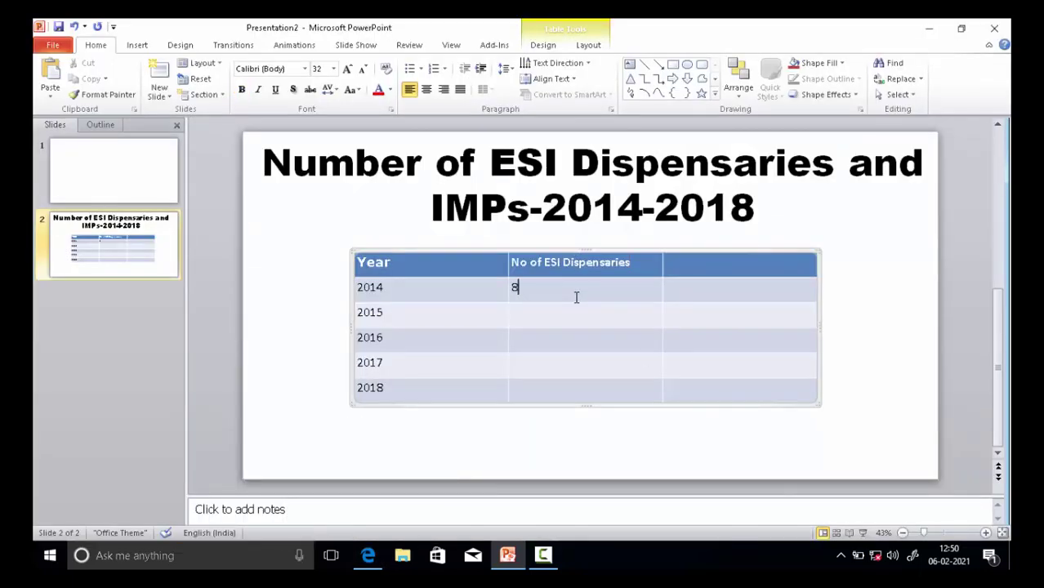
type("780")
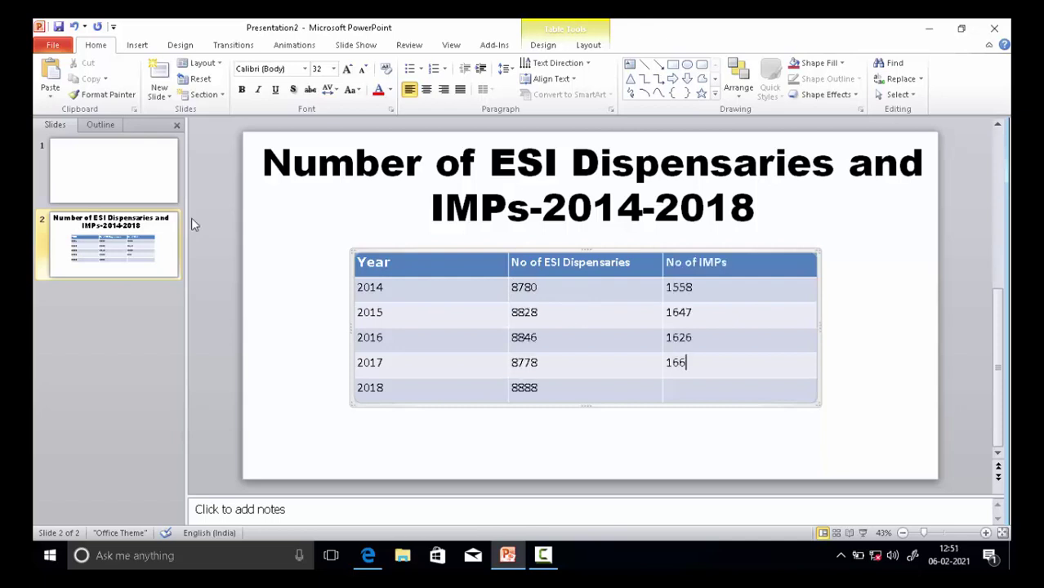
type("3")
key("Down")
type("1648")
Step: Set the table's data rows to Verdana and centre-align them
left_click_drag(716, 392, 423, 288)
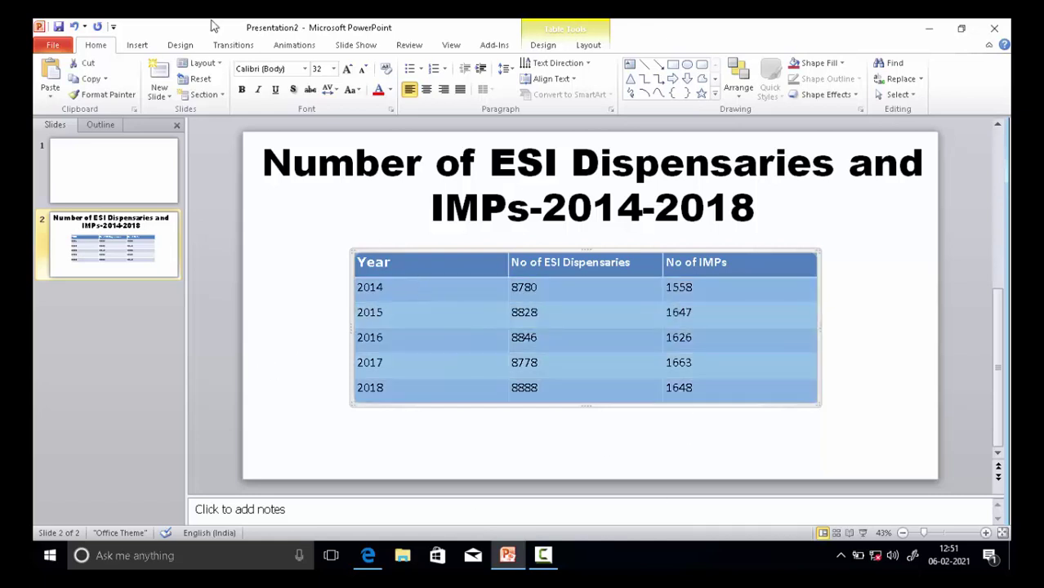
left_click(306, 70)
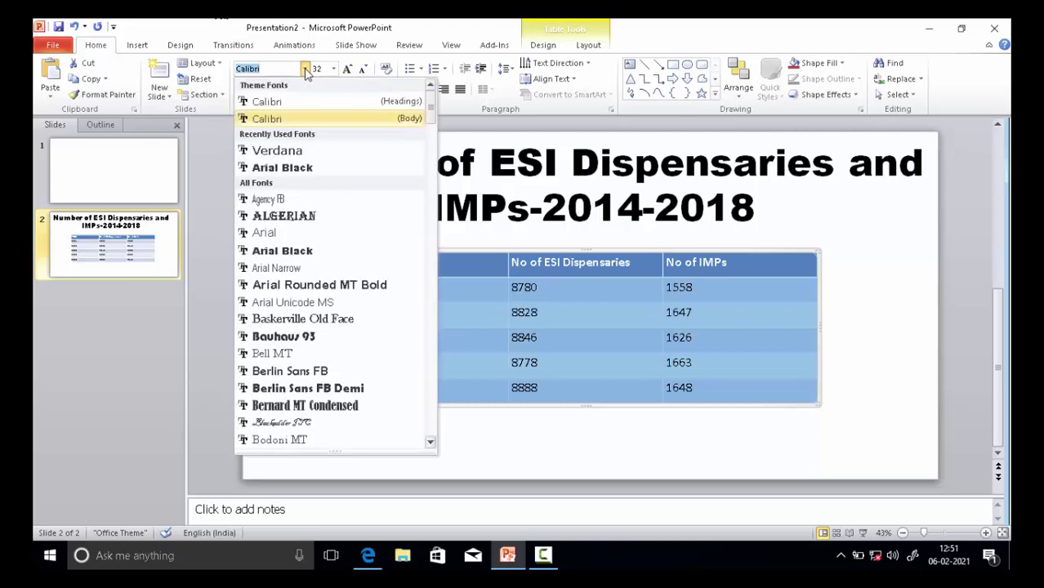
left_click(279, 151)
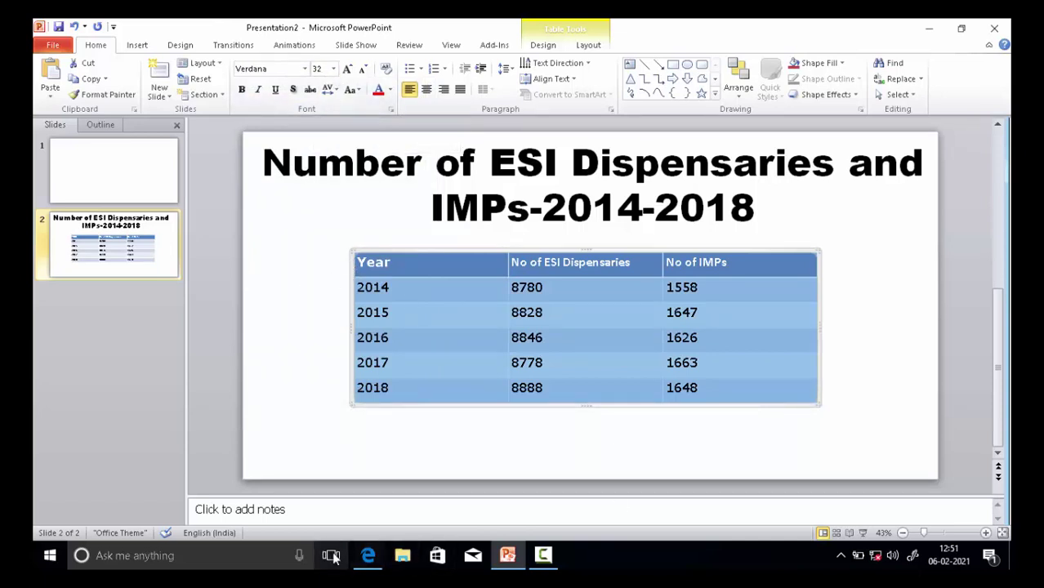
mouse_move(368, 556)
mouse_move(371, 535)
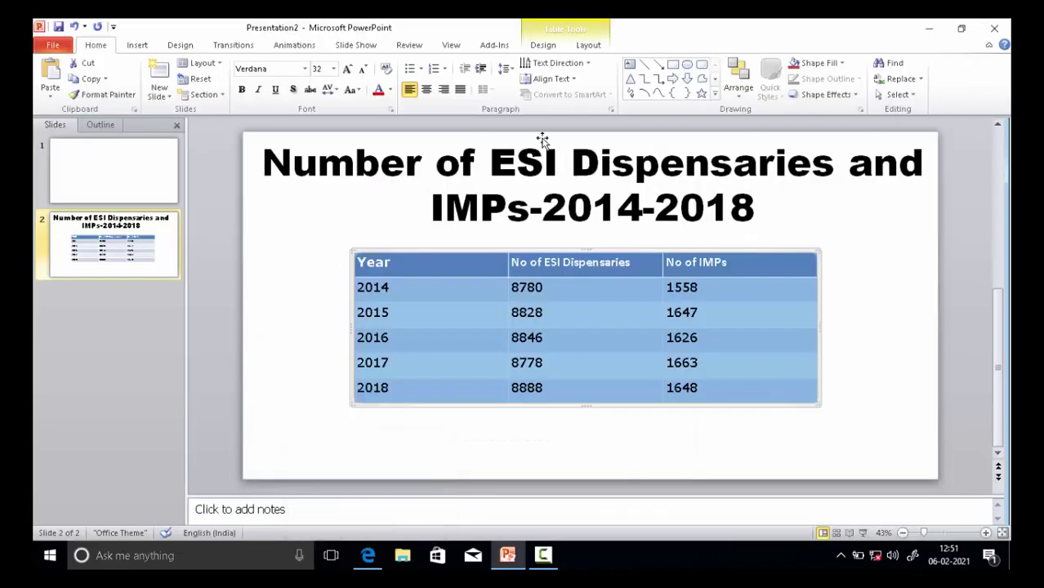
left_click(426, 89)
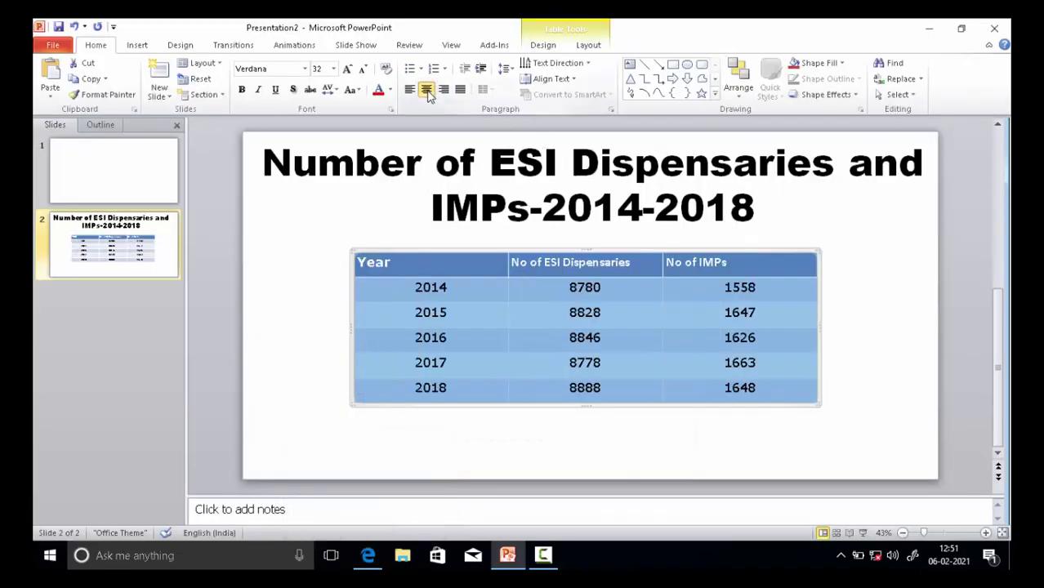
Step: Centre the header row text and deselect the table
left_click(357, 262)
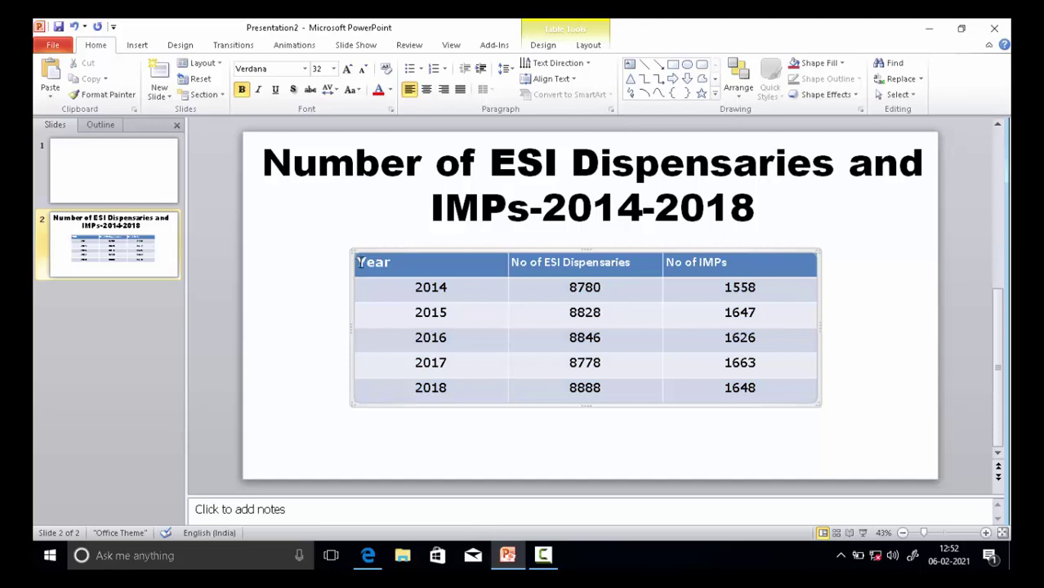
left_click_drag(359, 262, 728, 265)
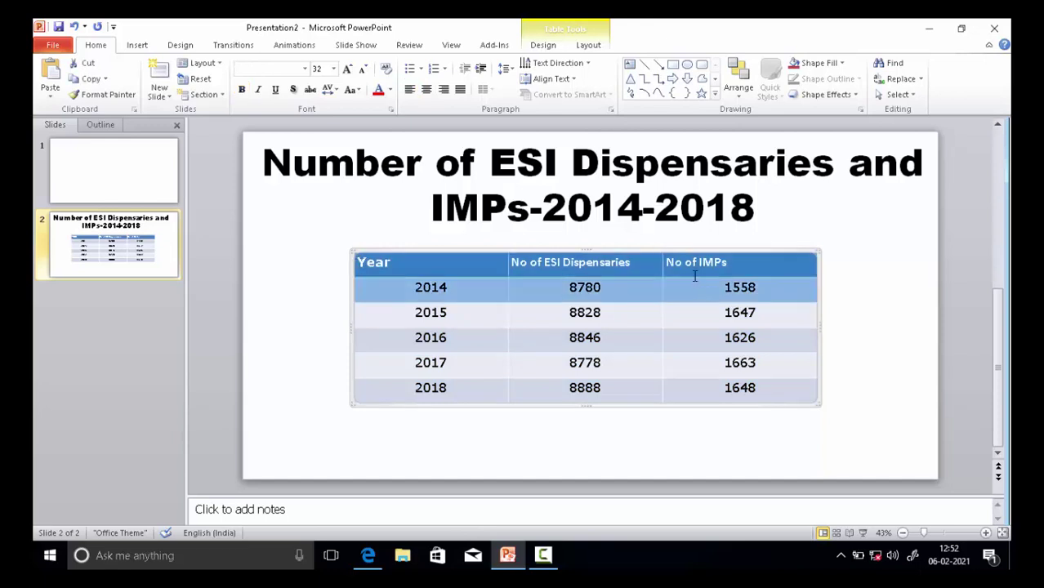
left_click(426, 89)
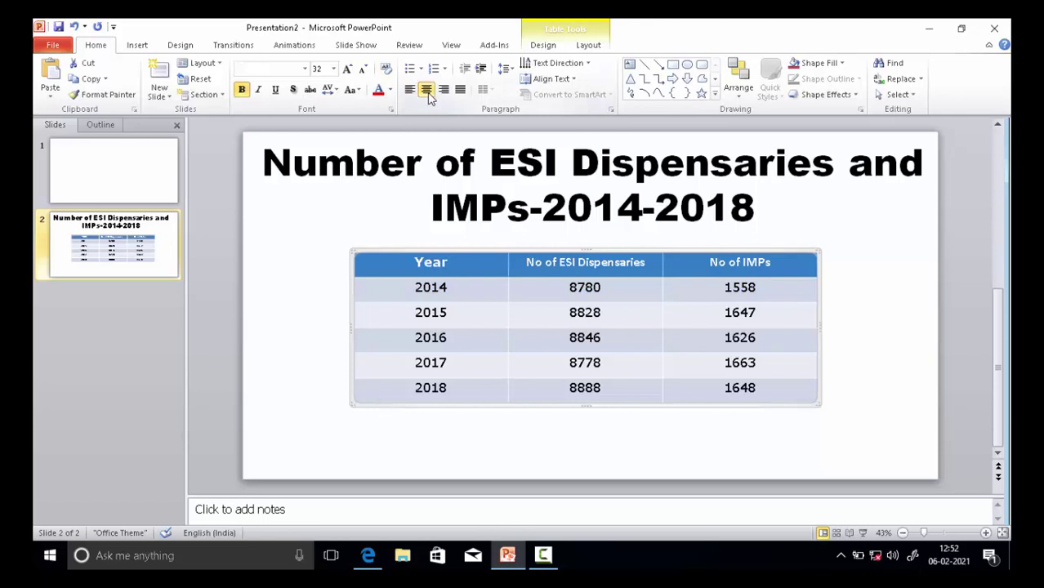
left_click(321, 319)
mouse_move(359, 550)
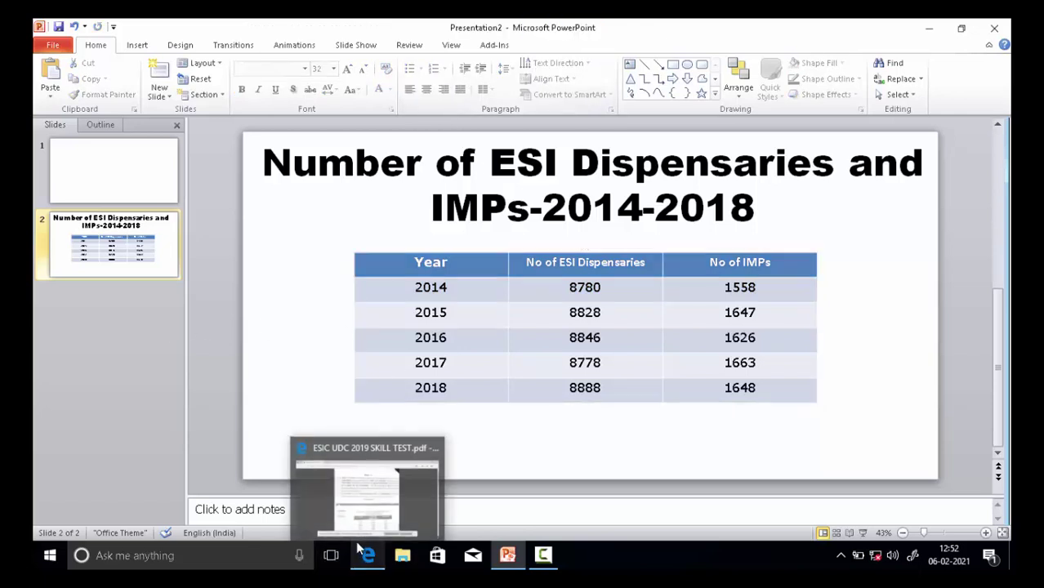
left_click(367, 498)
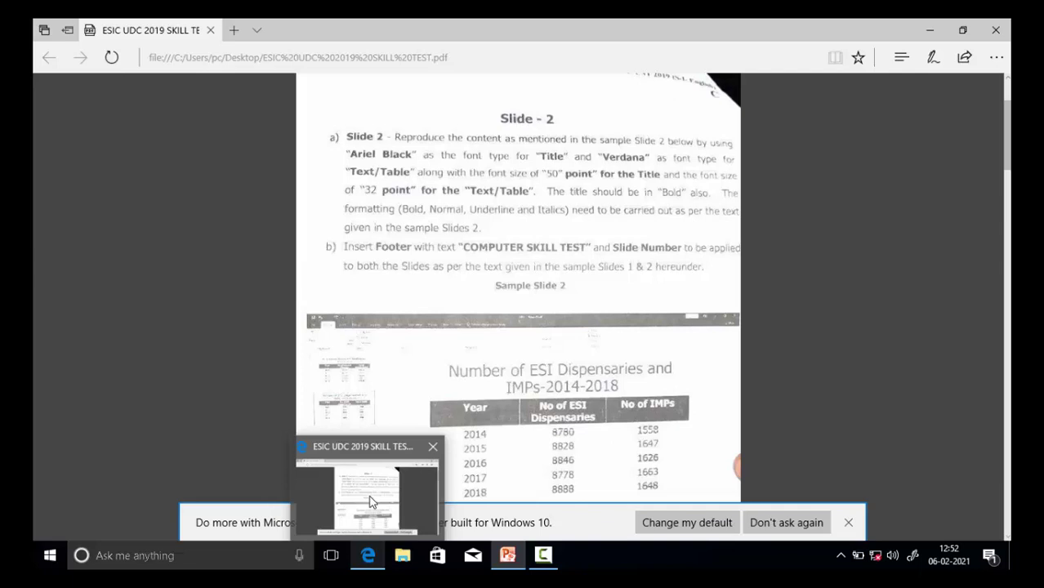
Step: Break the header so 'No of ESI' sits above 'Dispensaries' on two lines
left_click(369, 502)
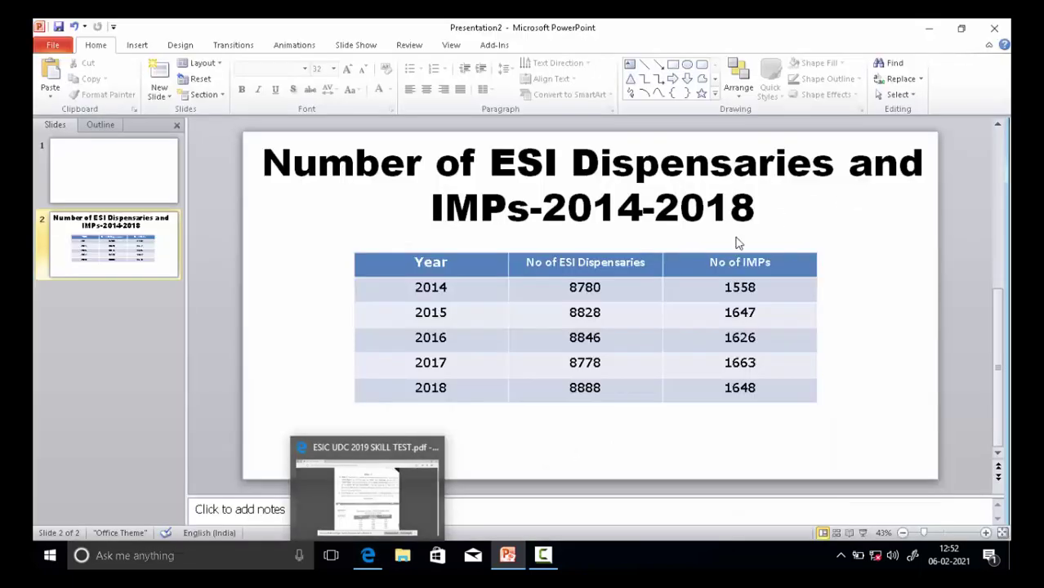
left_click(579, 262)
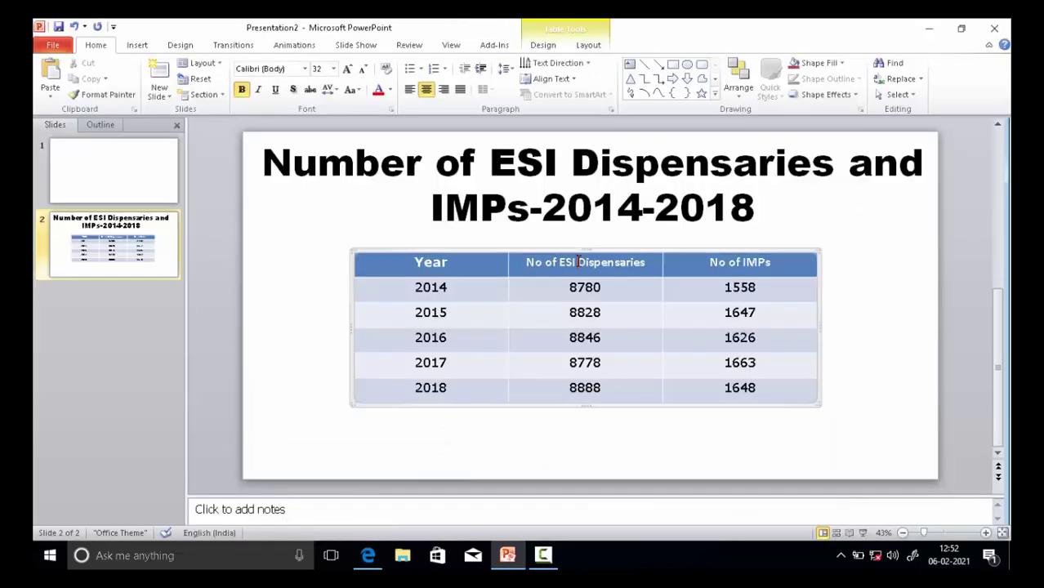
key("Return")
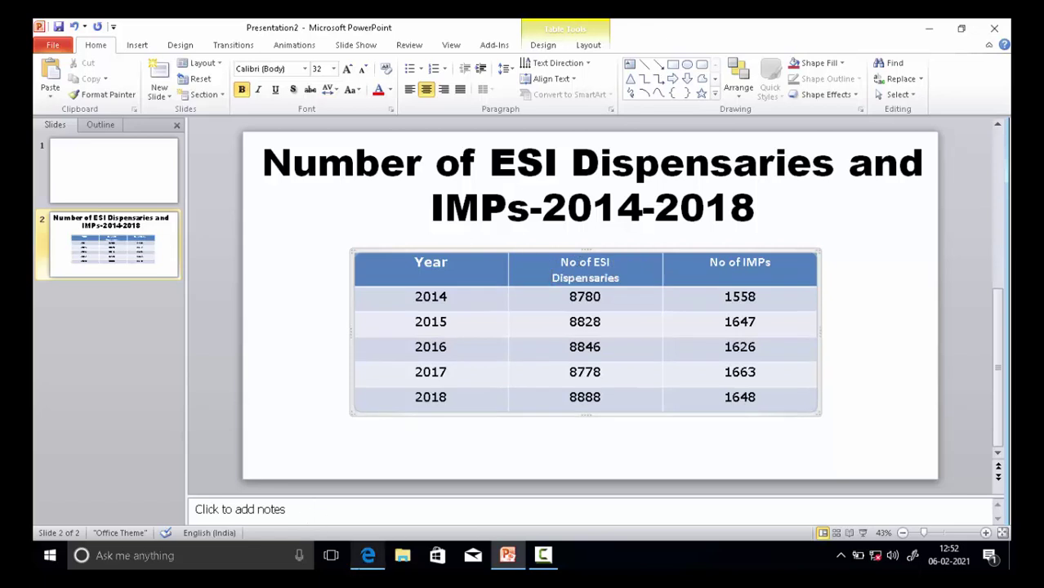
Step: Widen the Year column and narrow the No of ESI Dispensaries column
mouse_move(368, 555)
mouse_move(372, 519)
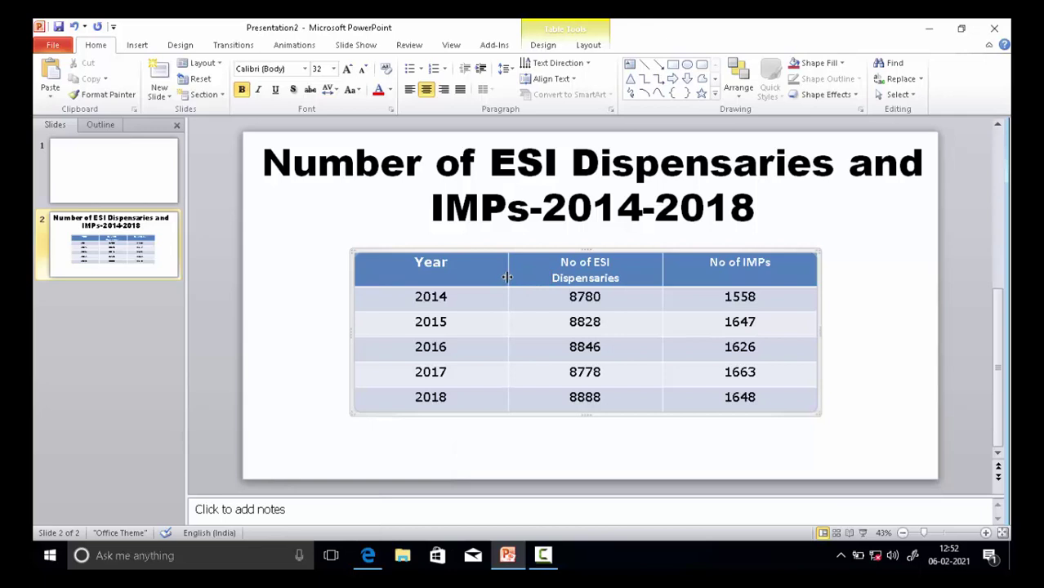
left_click_drag(507, 277, 520, 277)
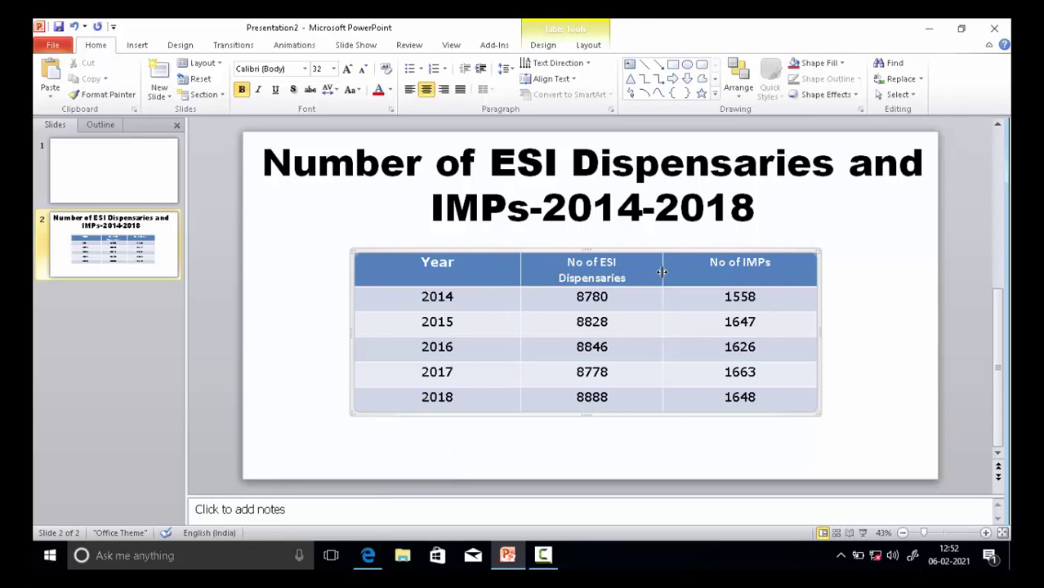
left_click_drag(662, 272, 652, 272)
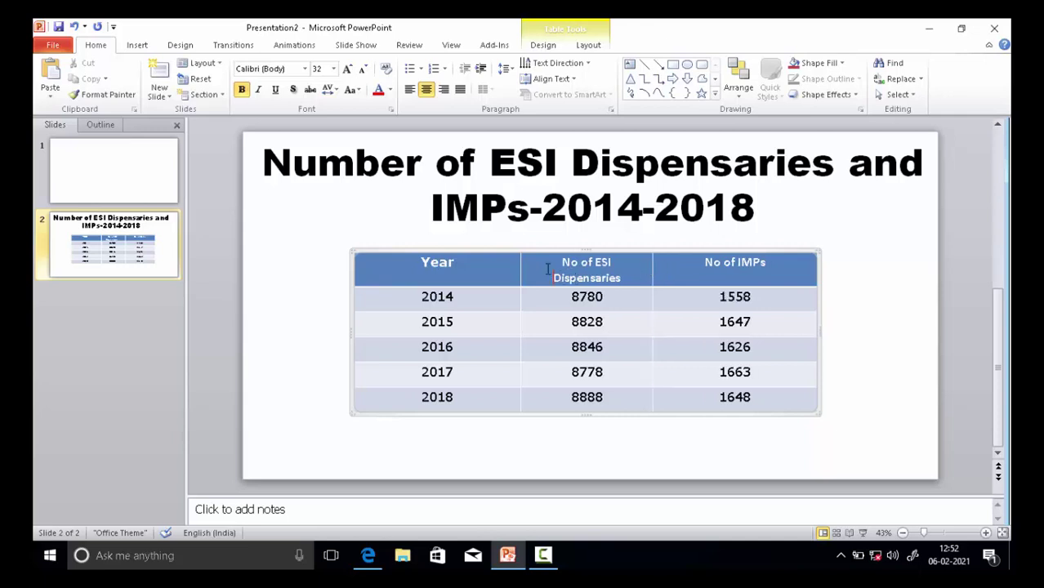
Step: Set the 'No of ESI Dispensaries' header text to Verdana
left_click(302, 296)
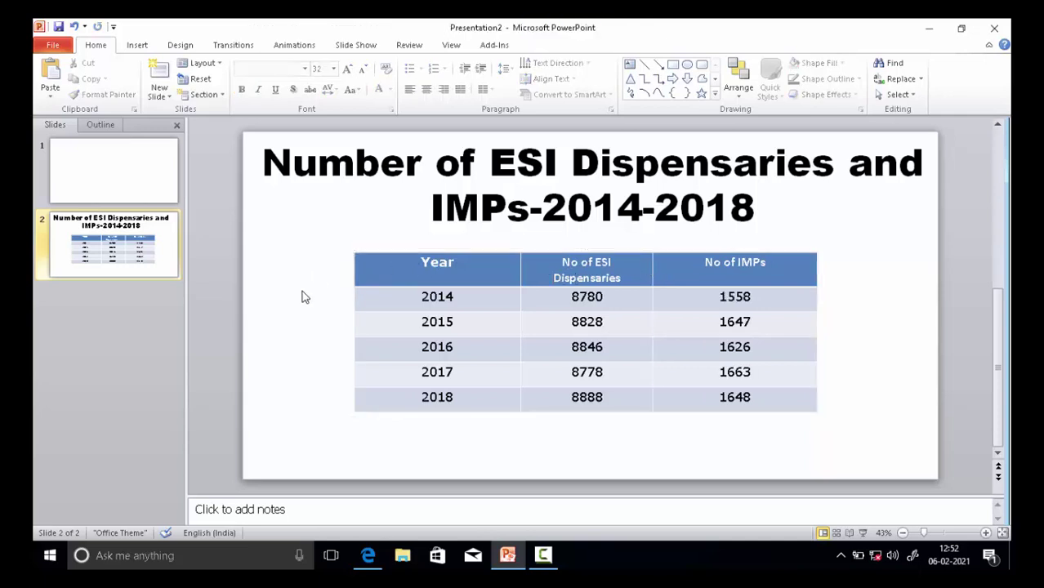
left_click(543, 252)
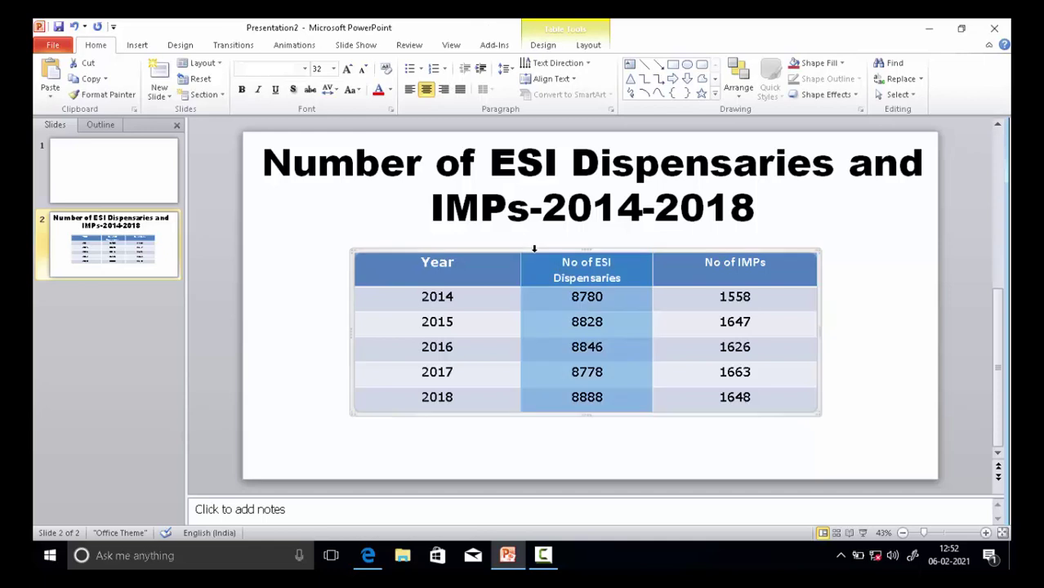
left_click(412, 265)
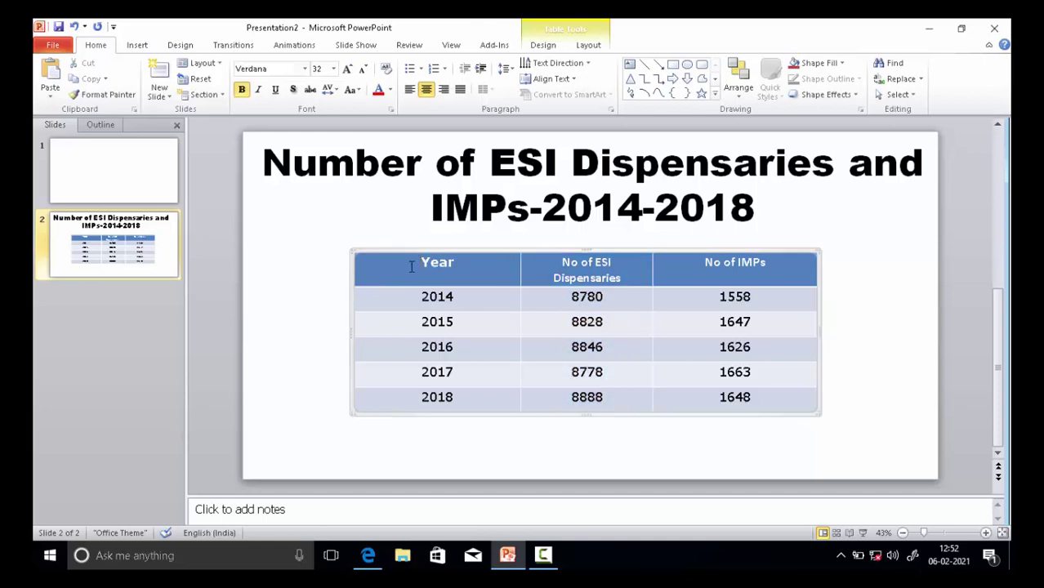
left_click(541, 269)
left_click_drag(556, 269, 600, 272)
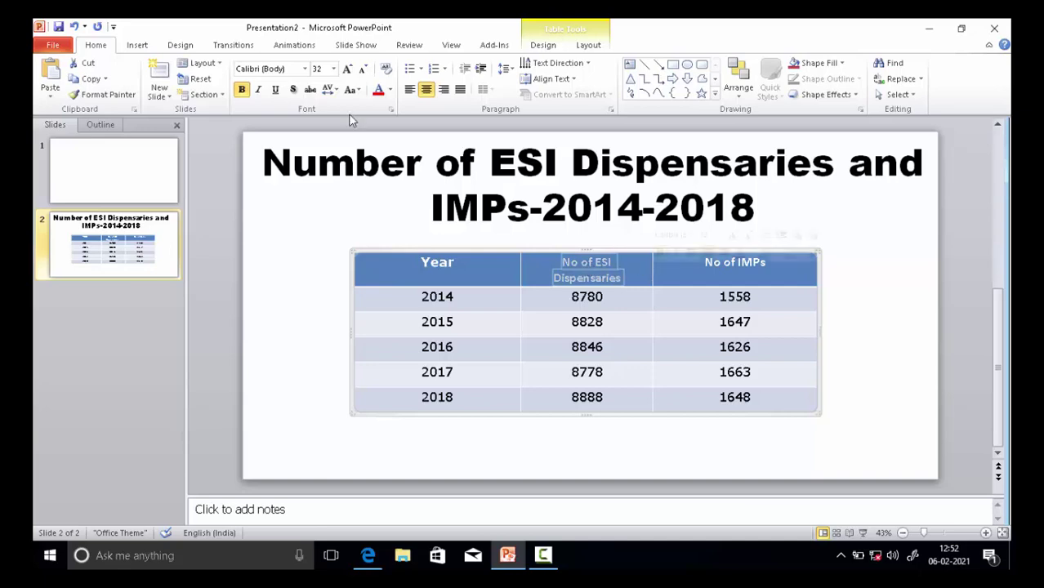
left_click(303, 72)
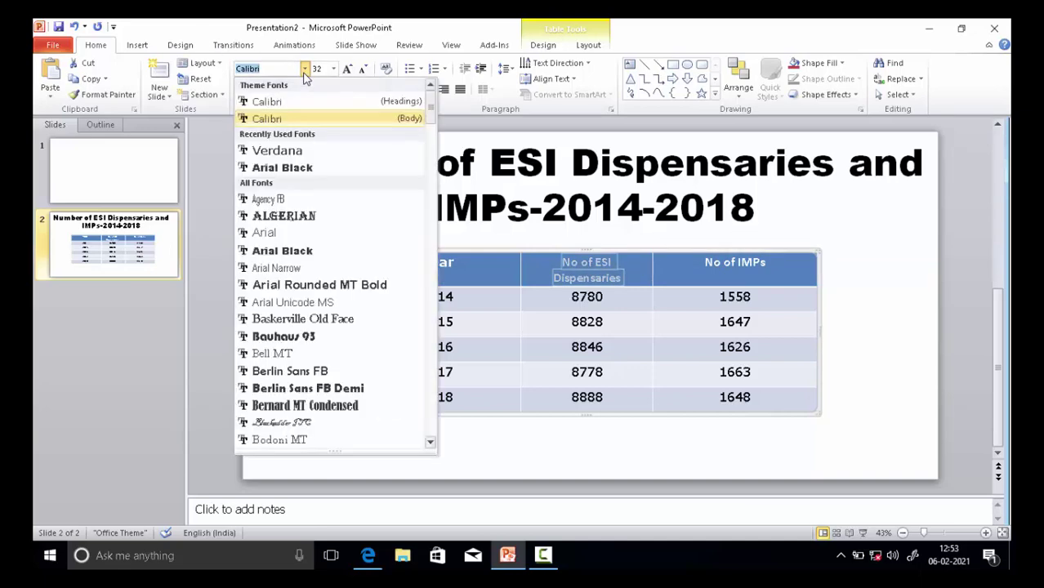
left_click(279, 150)
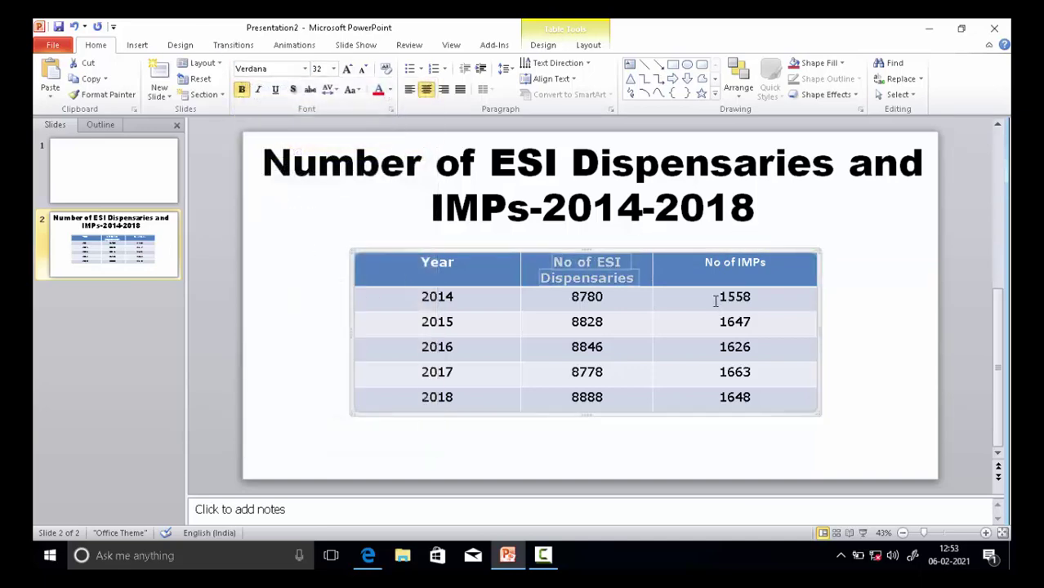
Step: Set the 'No of IMPs' header text to Verdana and deselect the table
left_click_drag(702, 262, 771, 263)
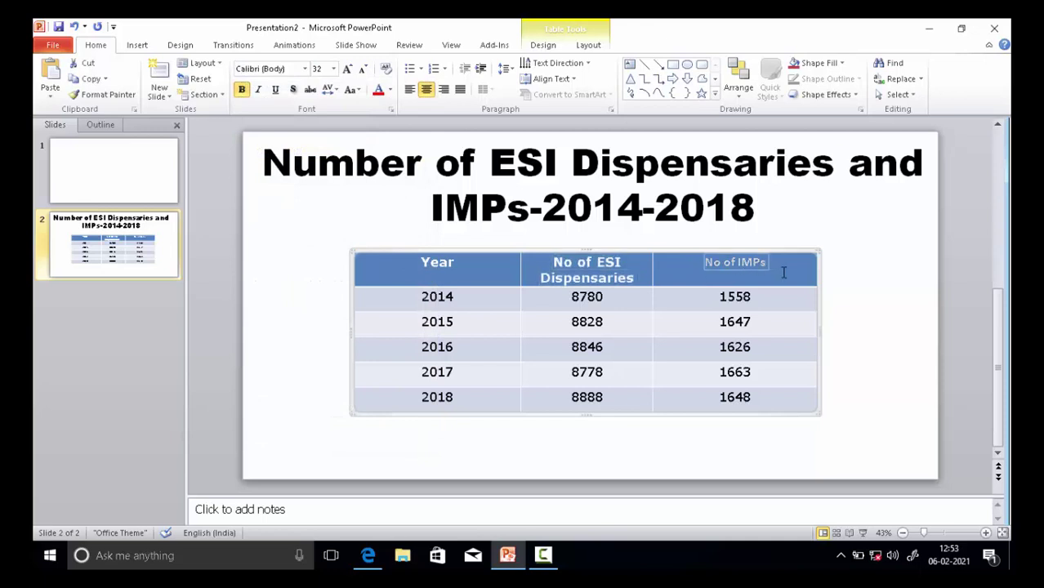
left_click(308, 69)
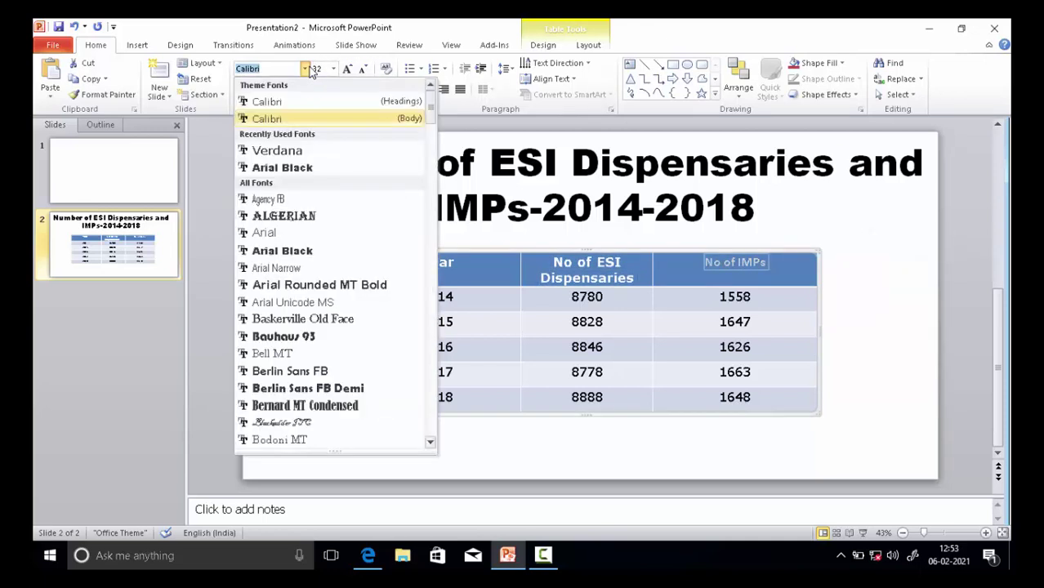
left_click(289, 151)
left_click(297, 248)
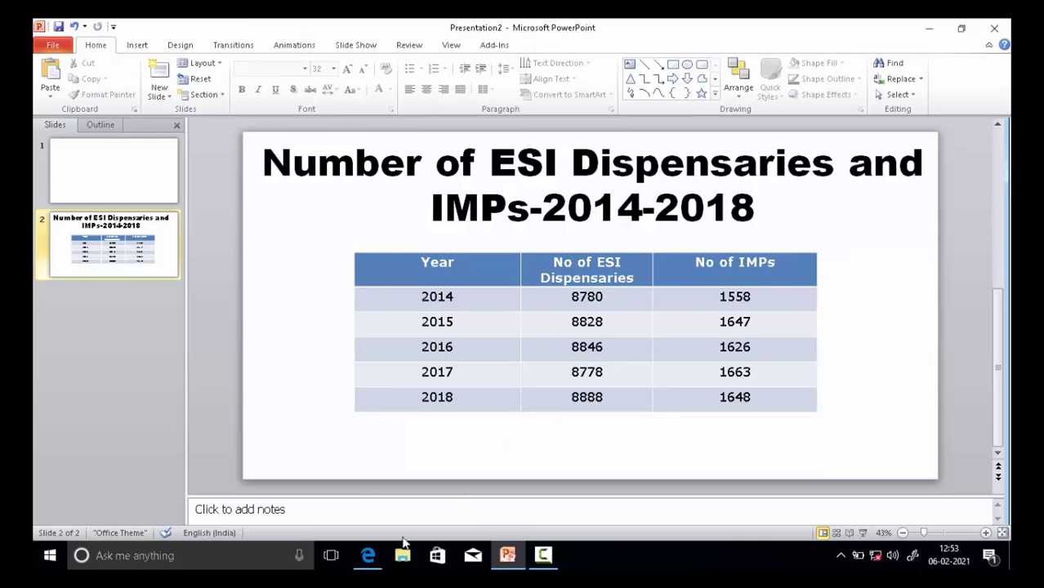
left_click(383, 498)
Step: Review the Slide 2 instructions in the test PDF, then return to the presentation
left_click(380, 497)
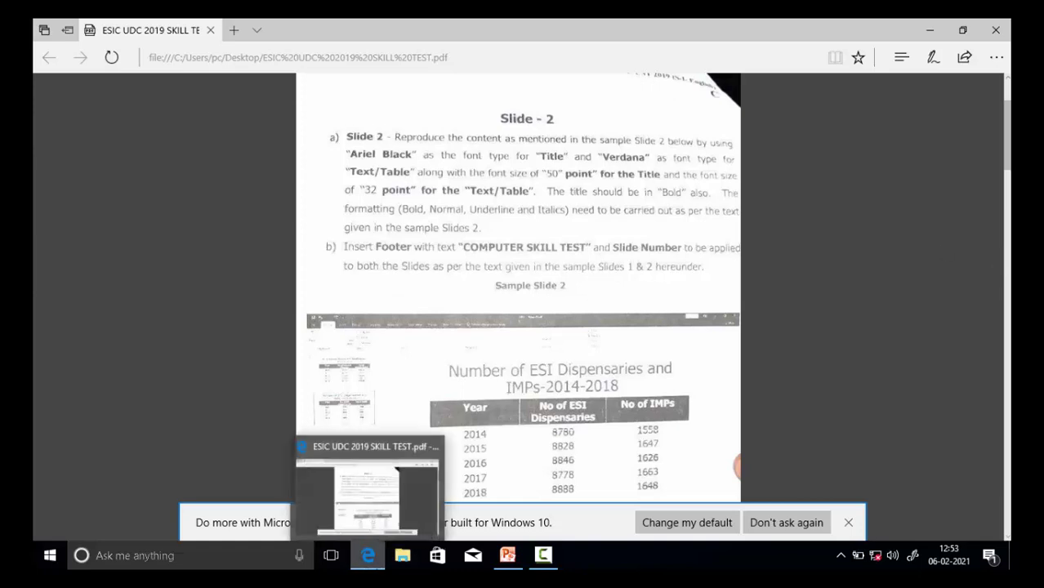
left_click(506, 557)
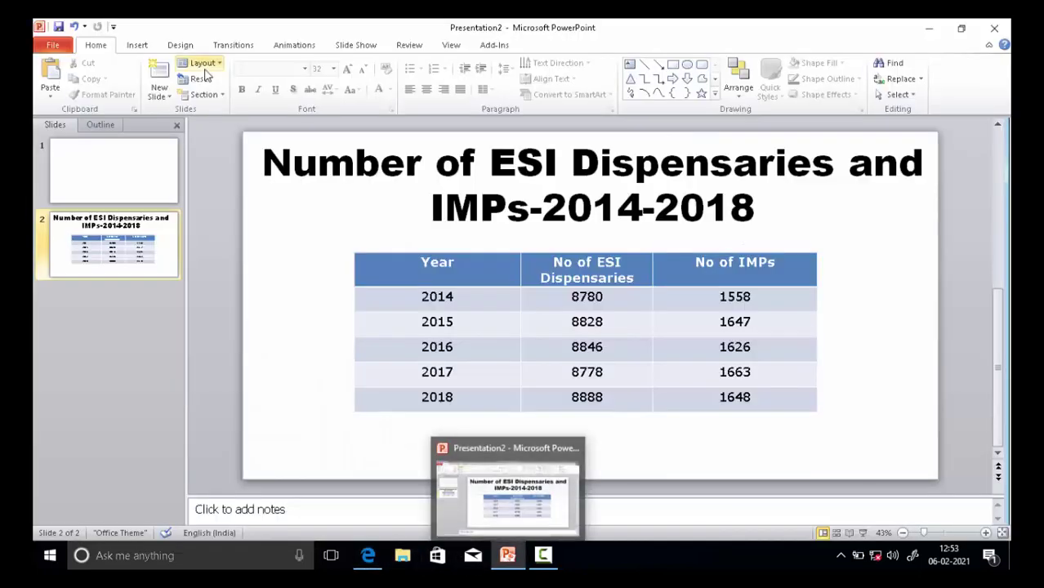
Step: Add the footer 'COMPUTER SKILL TEST' and slide numbers, no date, to all slides
left_click(139, 46)
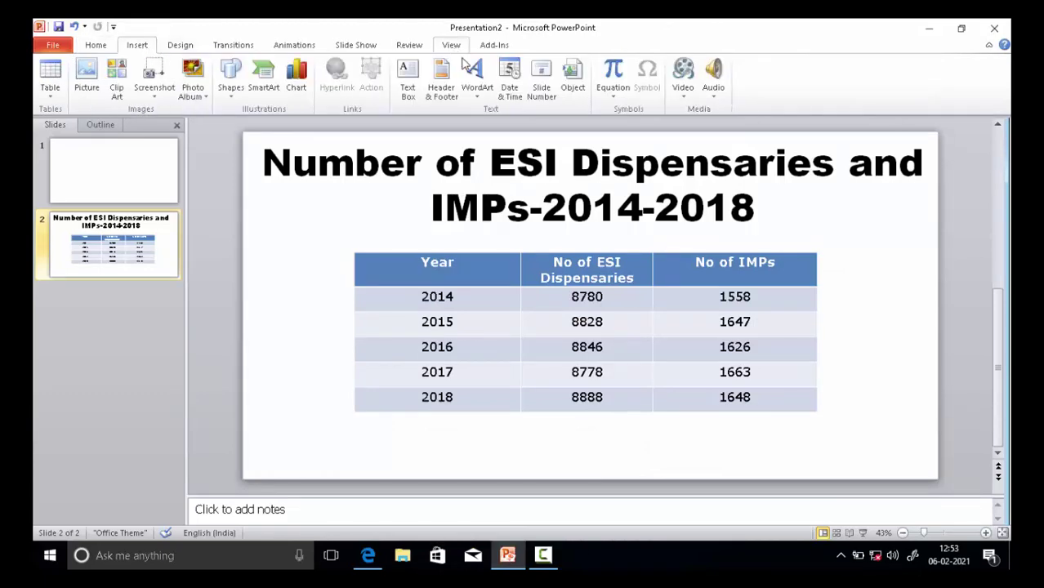
left_click(445, 96)
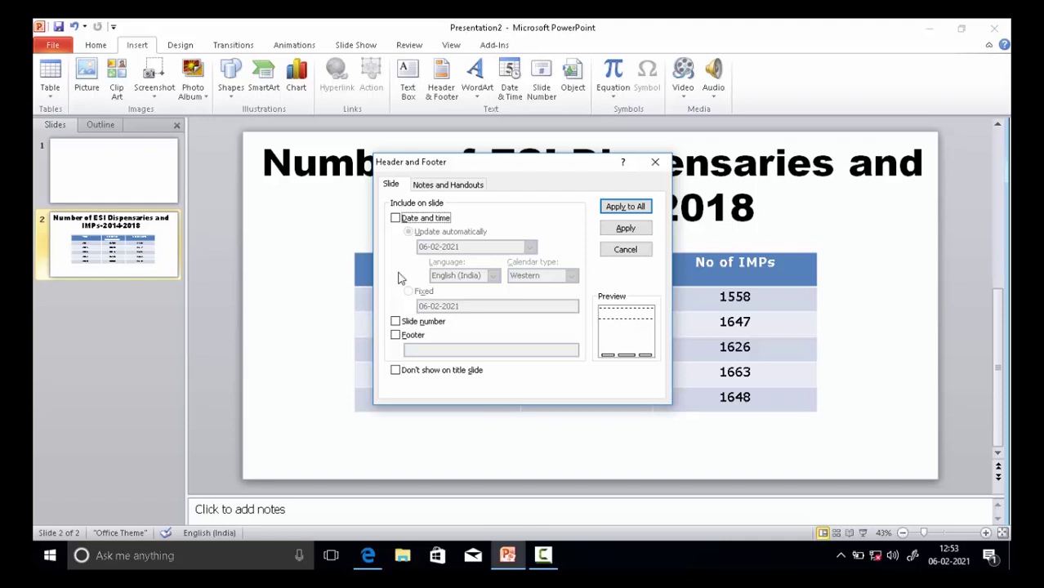
left_click(395, 219)
left_click(395, 219)
left_click(395, 322)
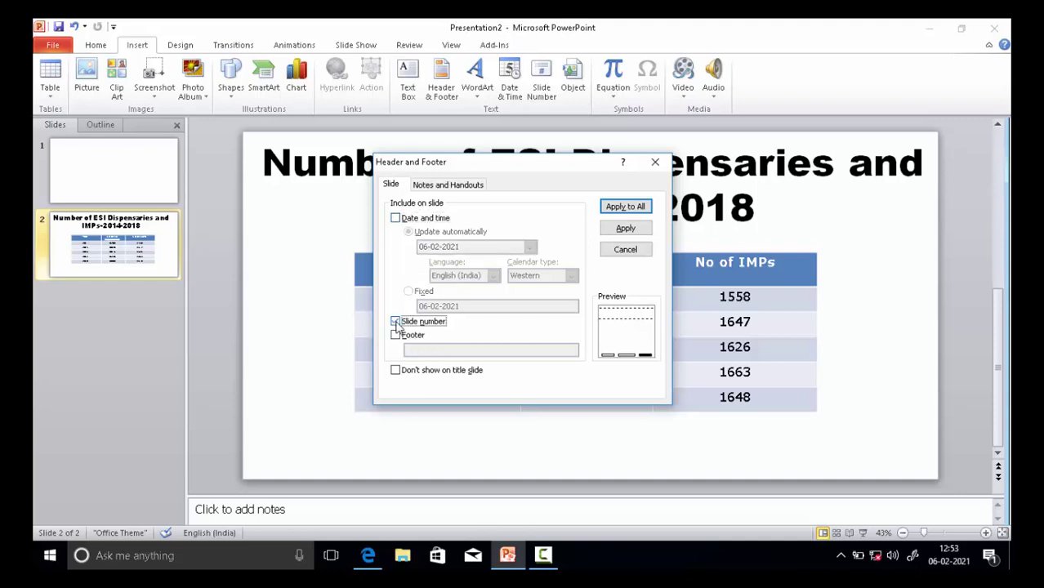
left_click(396, 338)
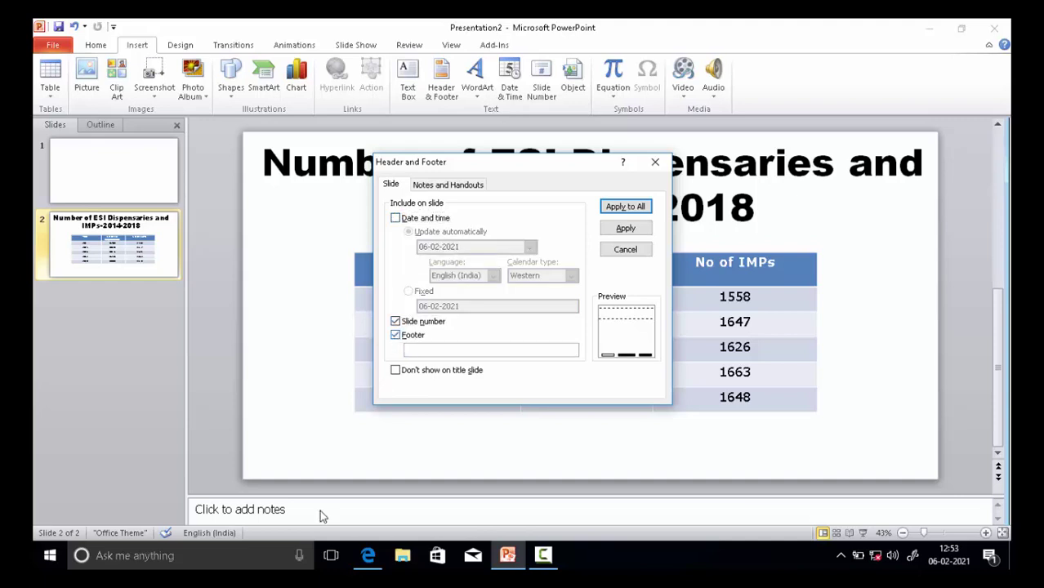
mouse_move(369, 555)
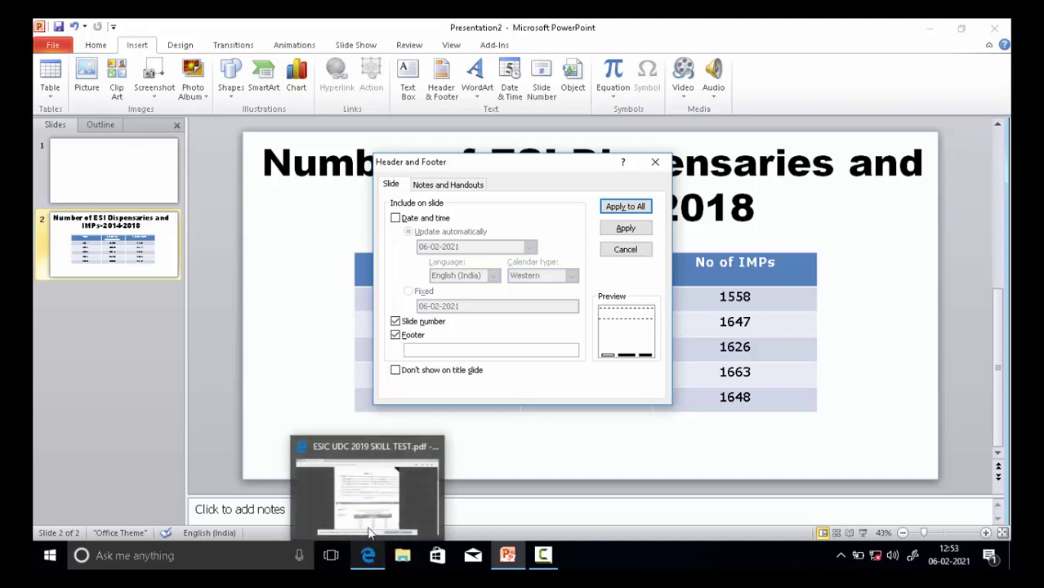
mouse_move(366, 523)
type("COMPUTER SKILL")
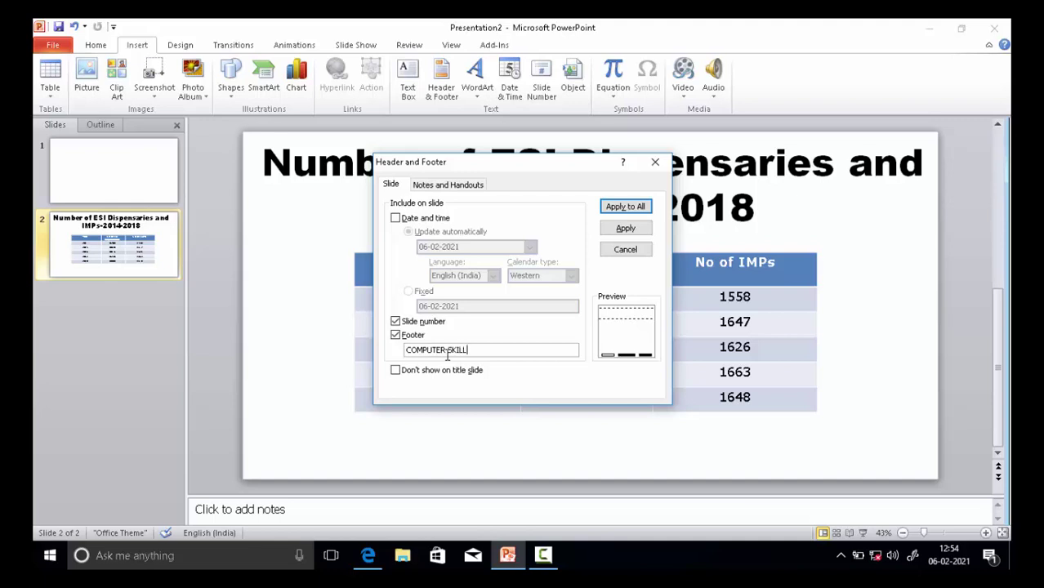
type("TEST")
left_click(622, 208)
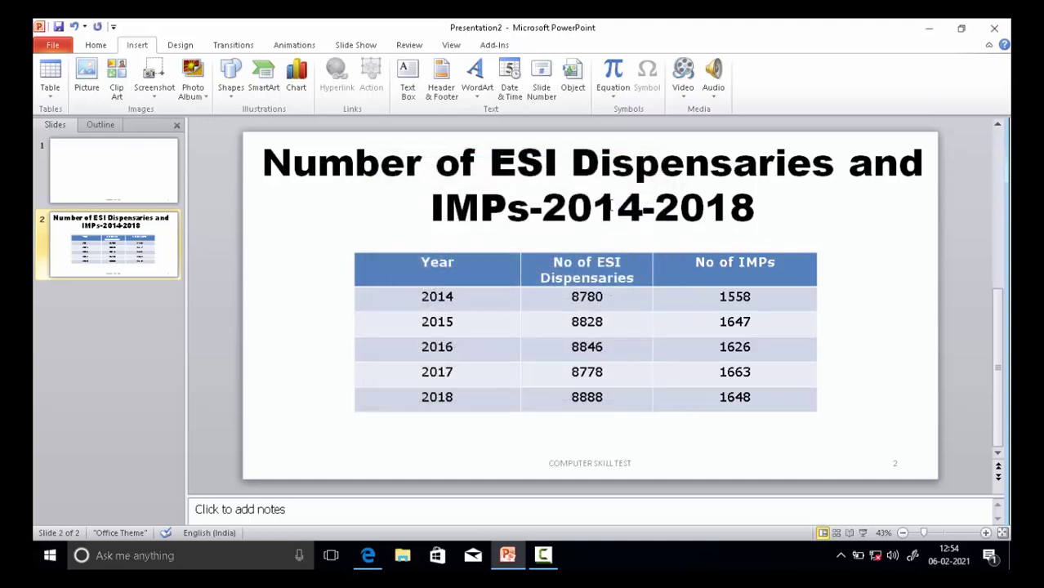
Step: Format slide 2's footer text as bold 32-point Verdana
left_click(579, 462)
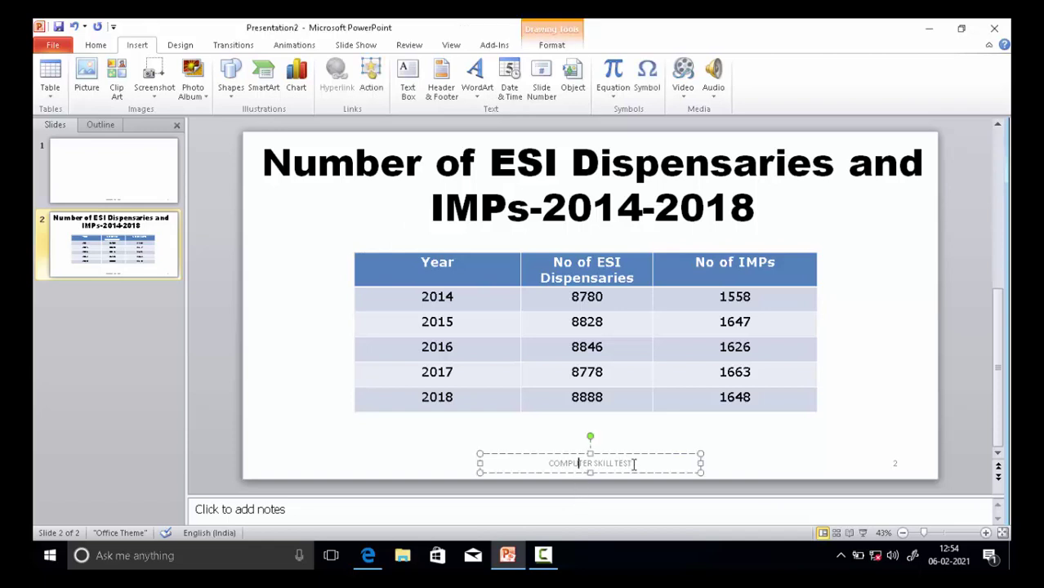
triple_click(578, 462)
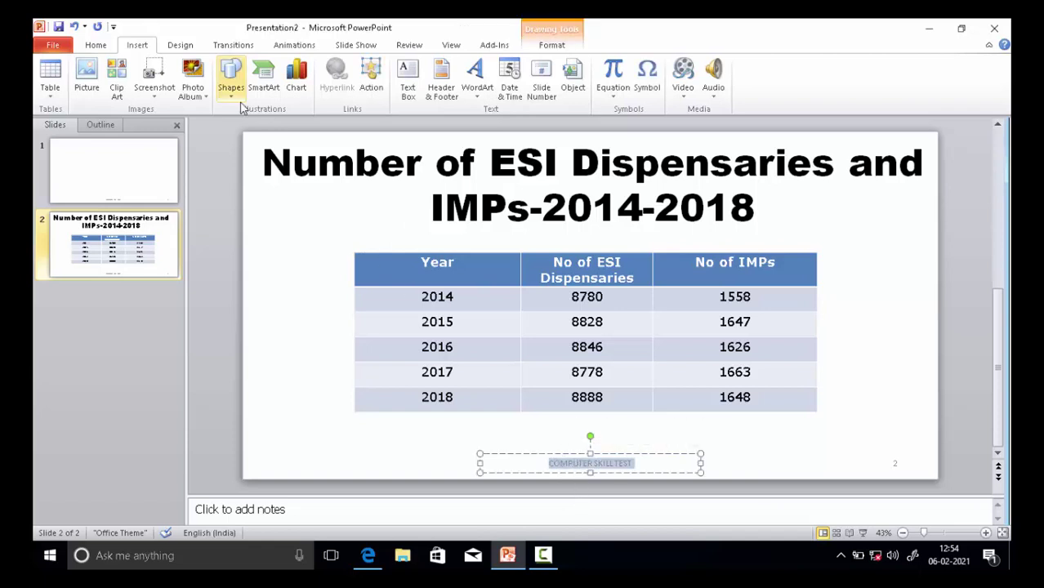
left_click(92, 46)
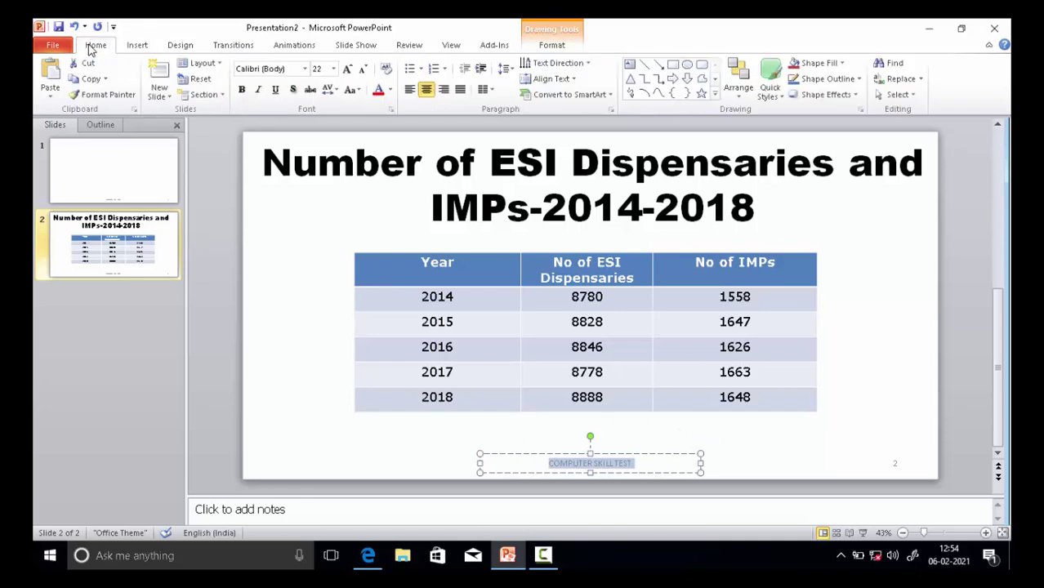
left_click(333, 69)
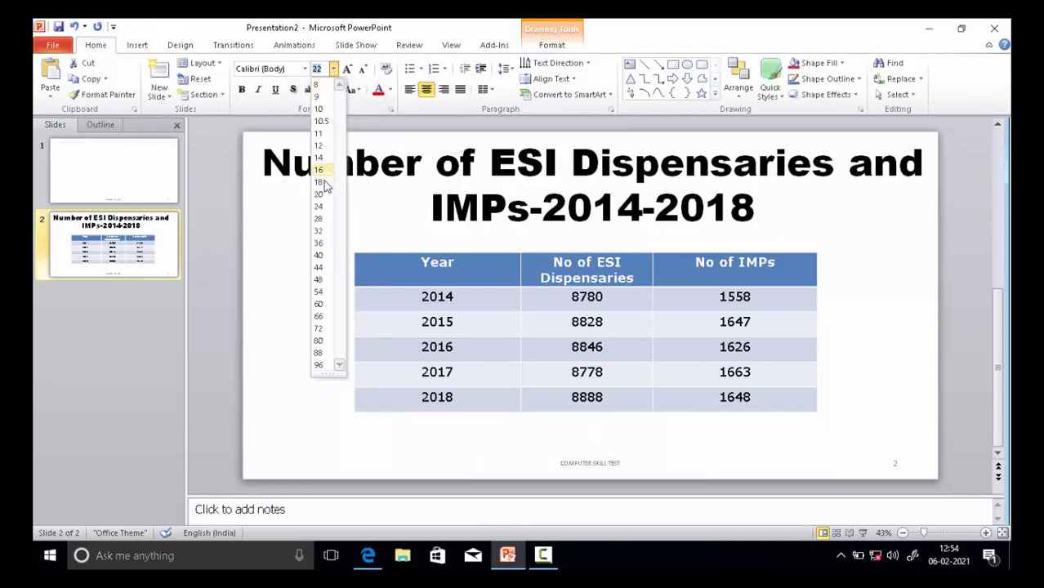
left_click(318, 230)
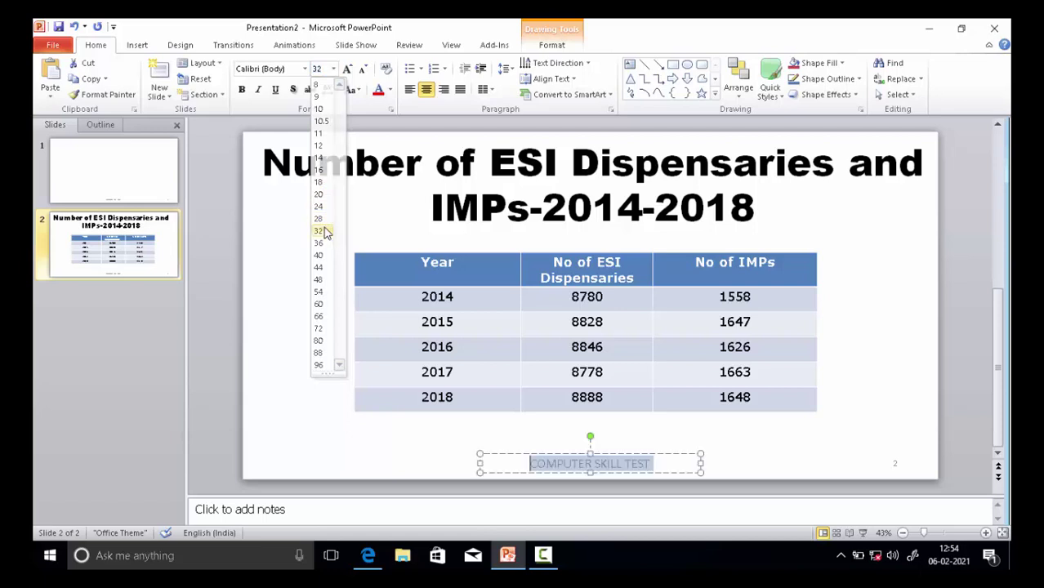
left_click(242, 90)
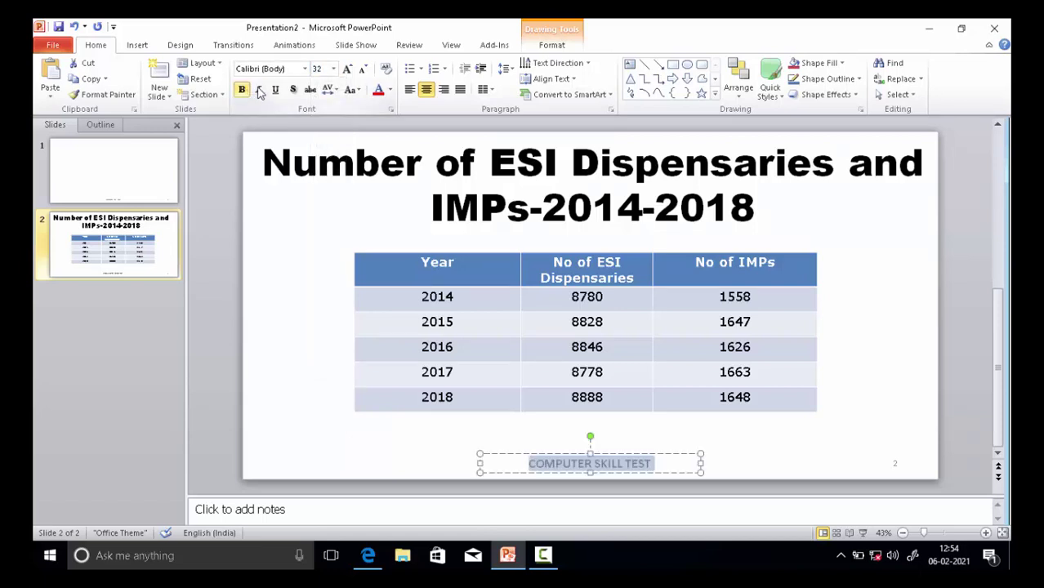
left_click(304, 68)
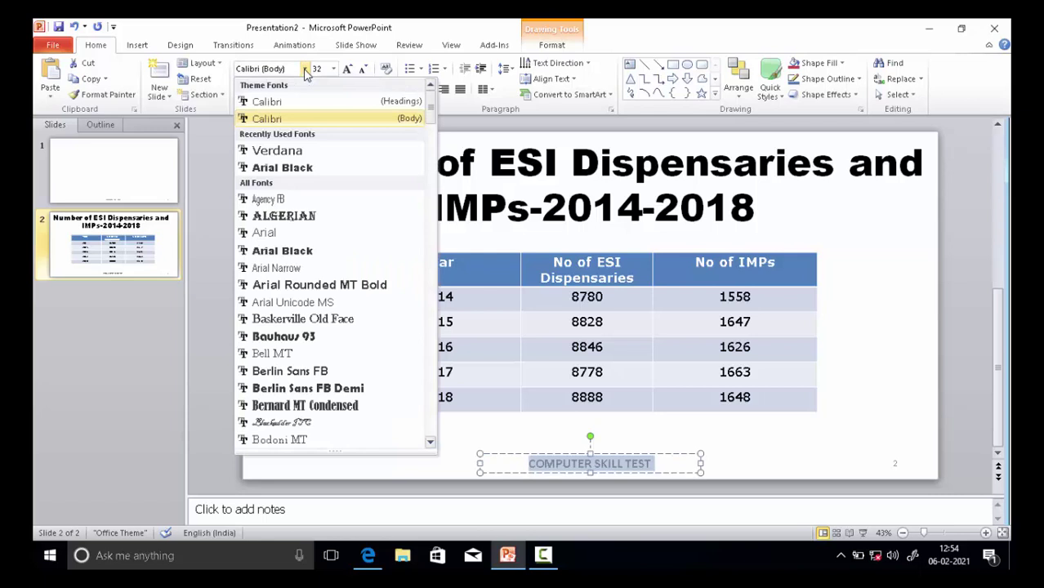
left_click(281, 152)
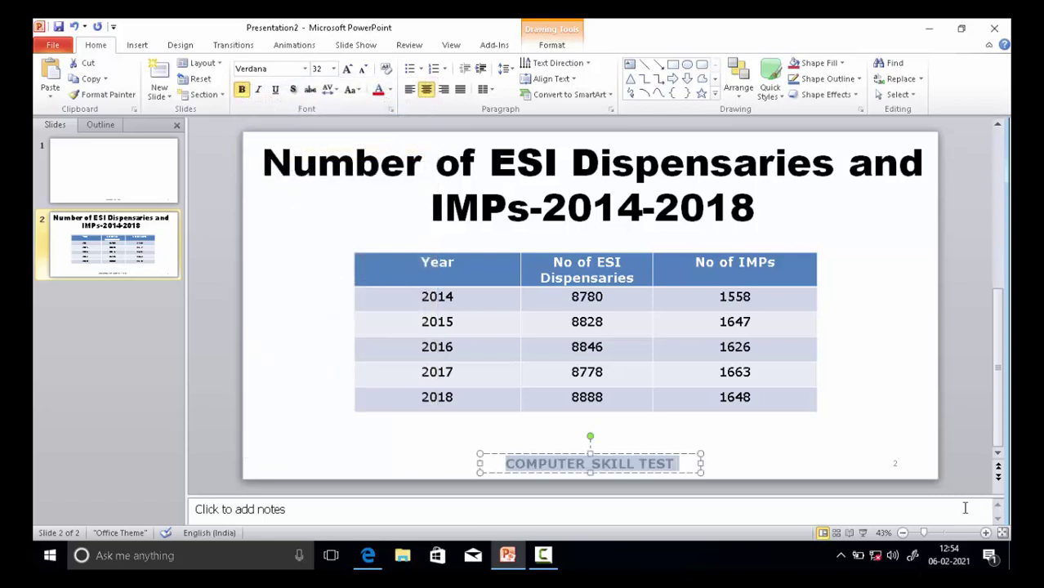
Step: Set the slide number's font to Verdana and check the title's font
left_click(898, 463)
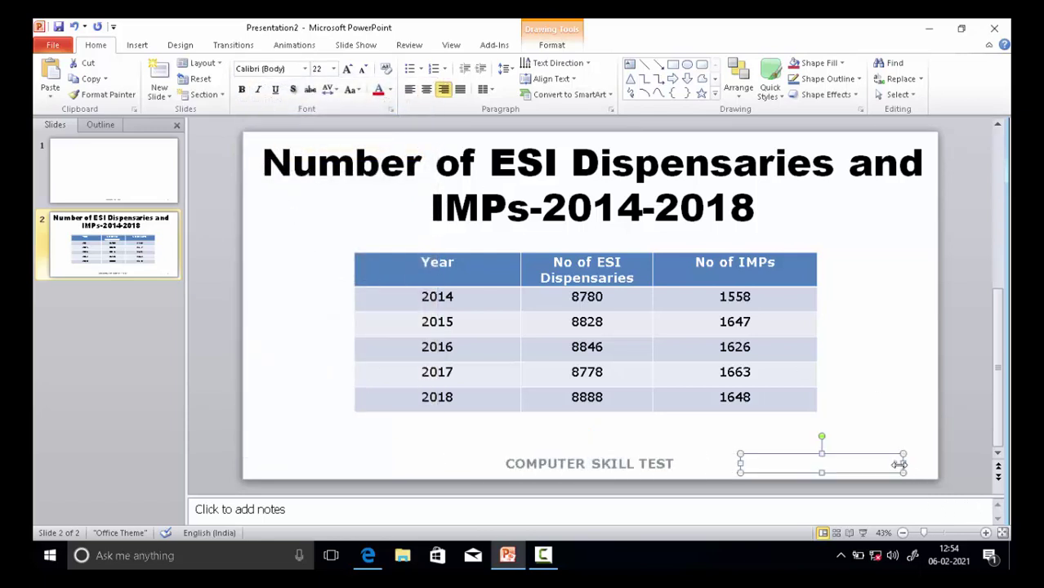
type("2")
left_click(899, 463)
left_click(306, 71)
left_click(286, 143)
left_click(285, 224)
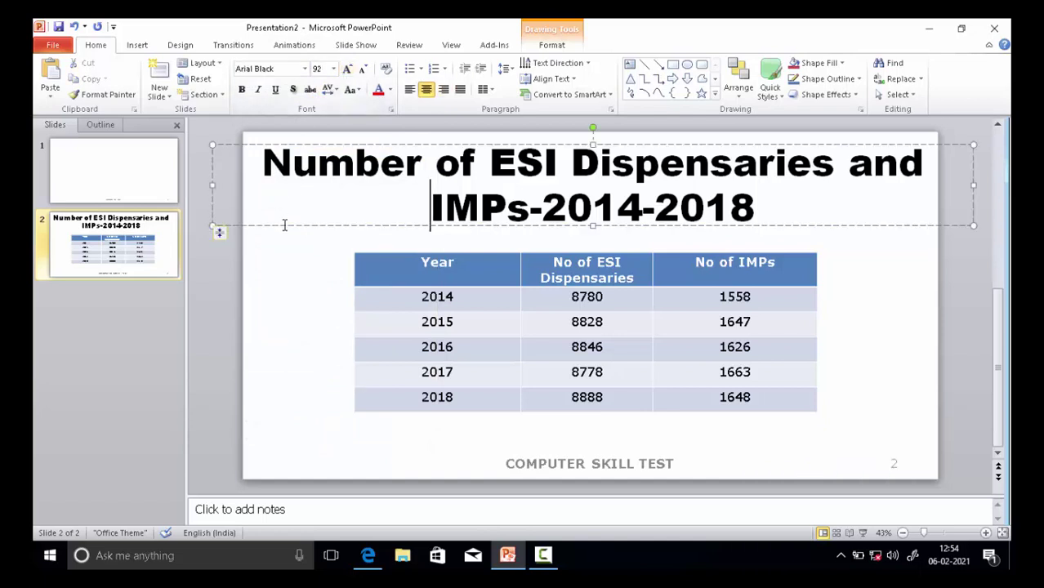
left_click(237, 299)
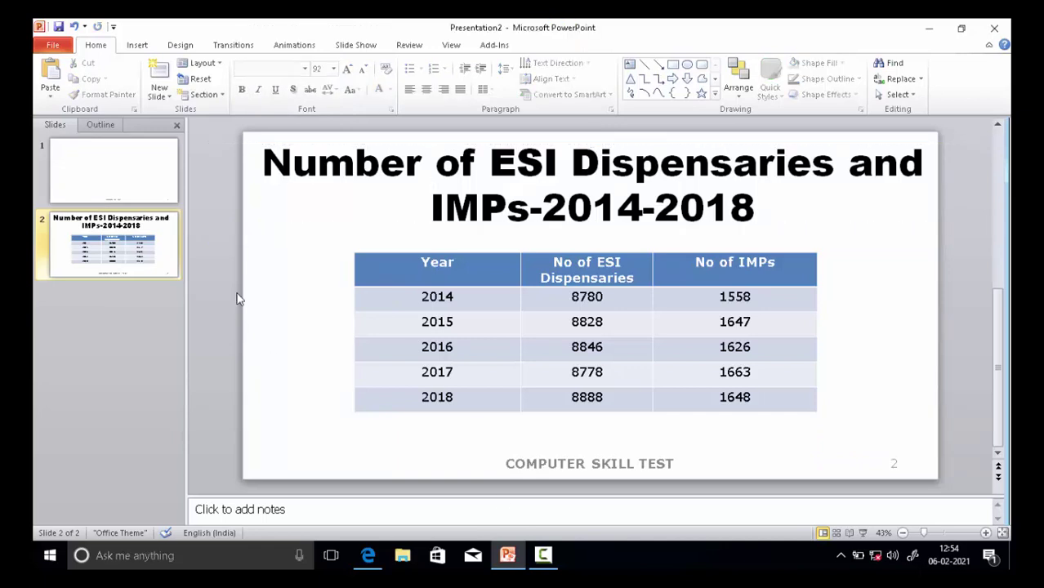
left_click(102, 174)
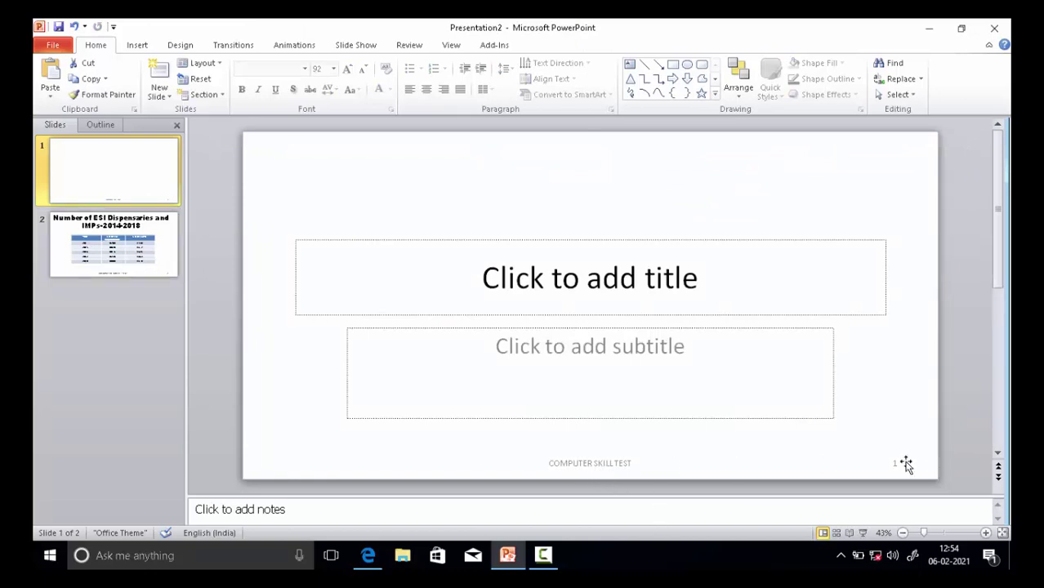
left_click(88, 250)
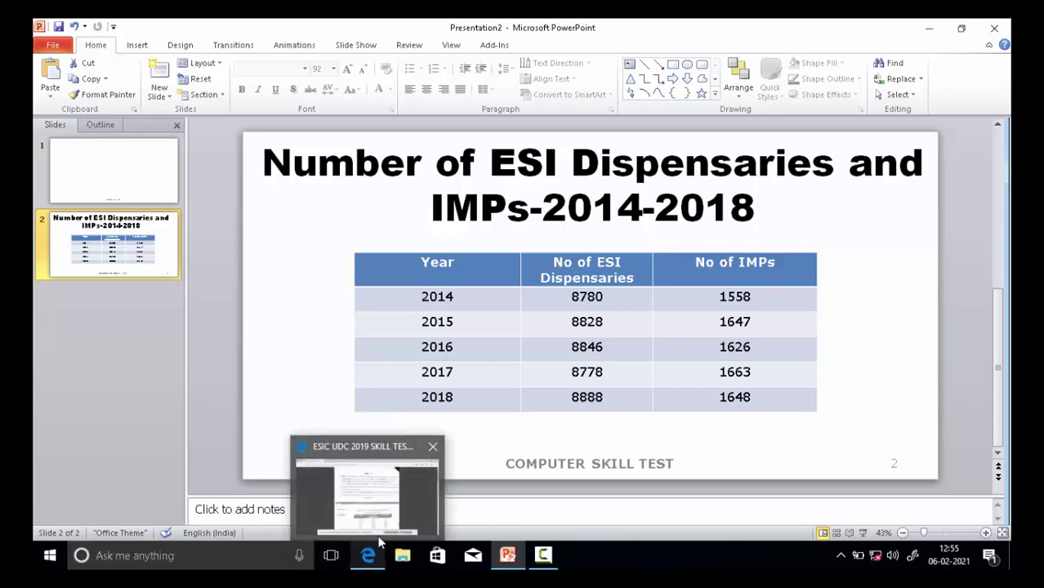
left_click(380, 542)
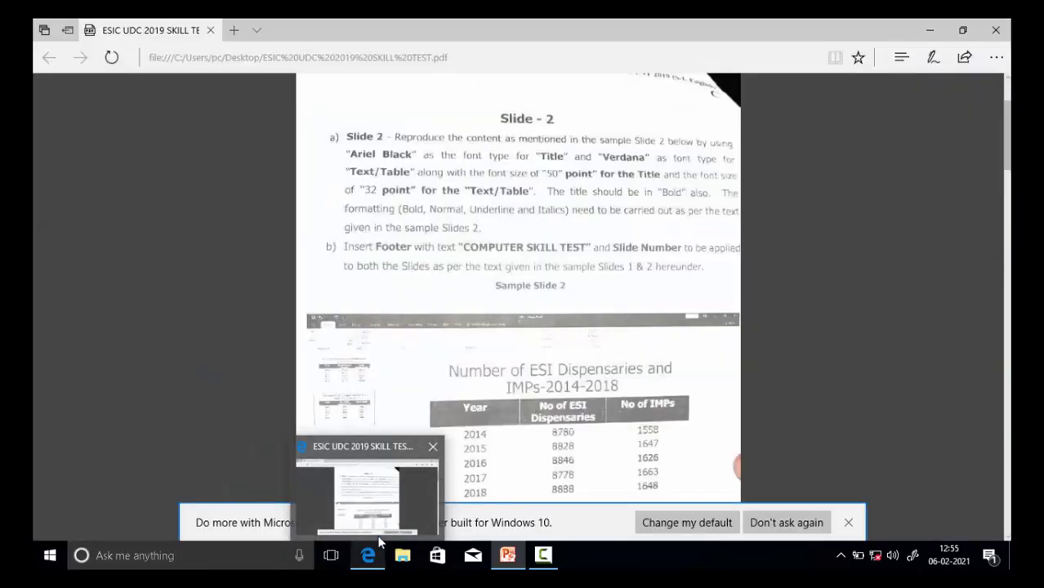
left_click(365, 558)
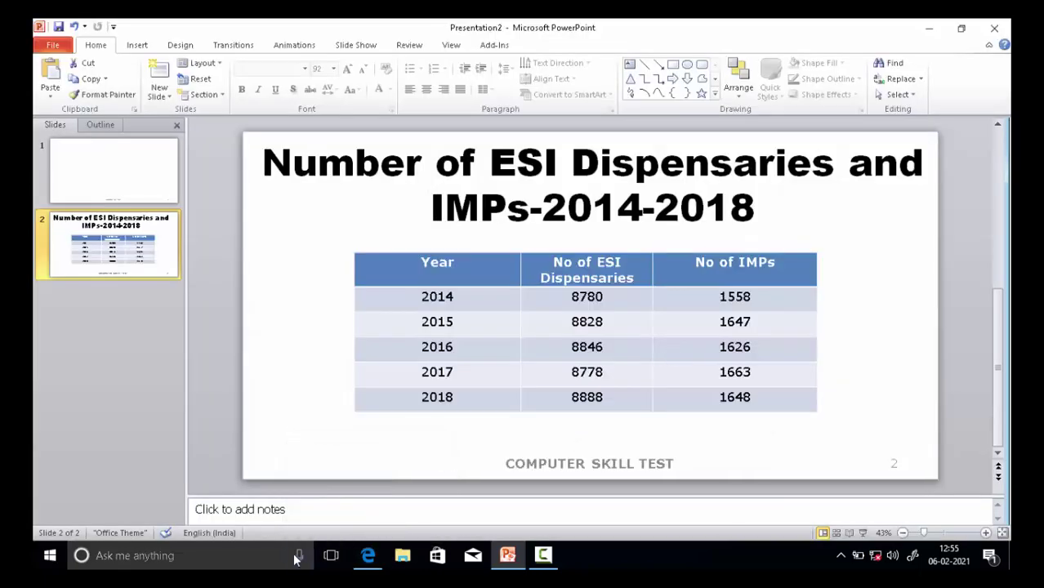
mouse_move(364, 560)
left_click(360, 512)
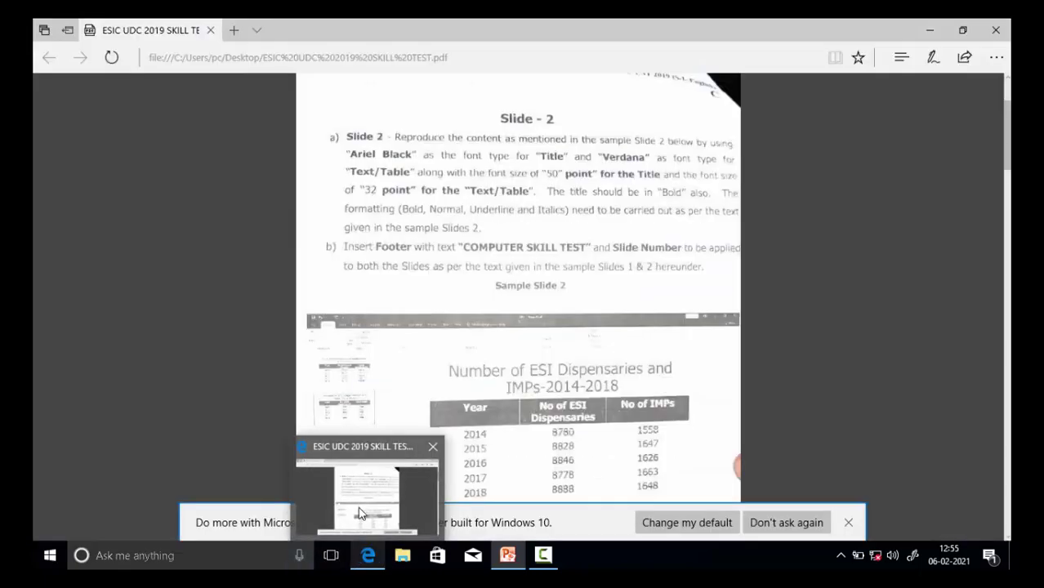
left_click(360, 513)
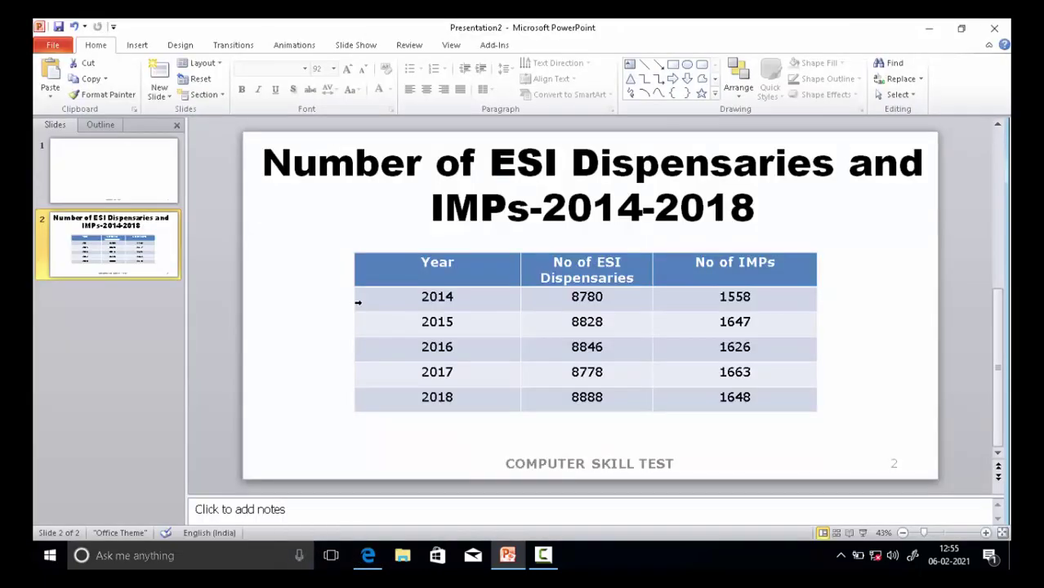